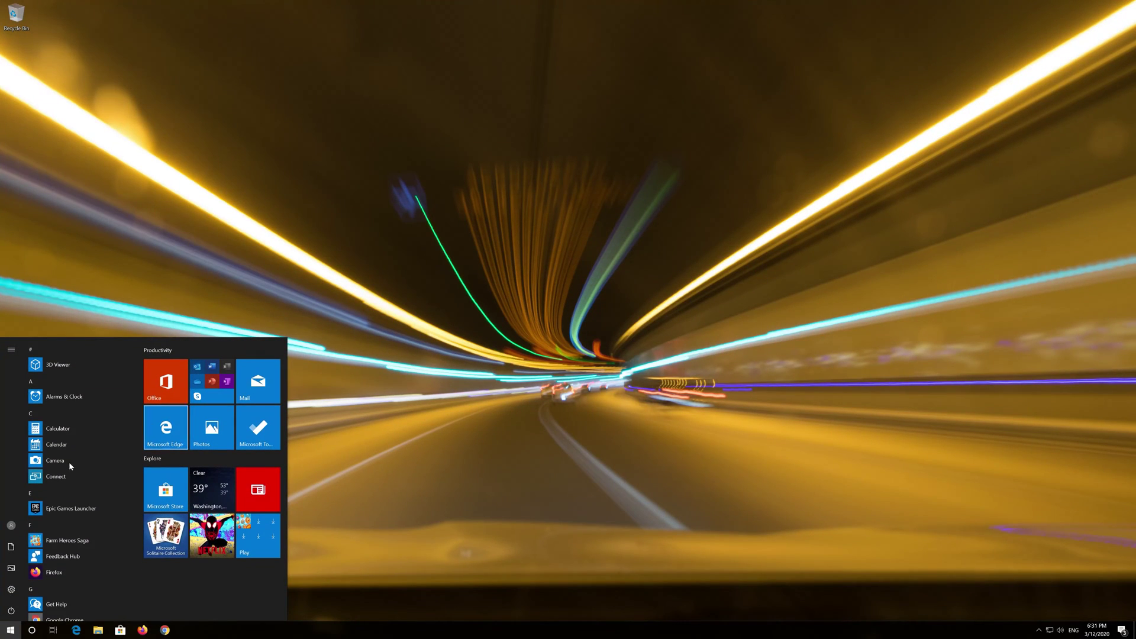
Open Windows Settings from the Start menu's left rail
{"action": "mouse_move", "coordinate": [12, 590]}
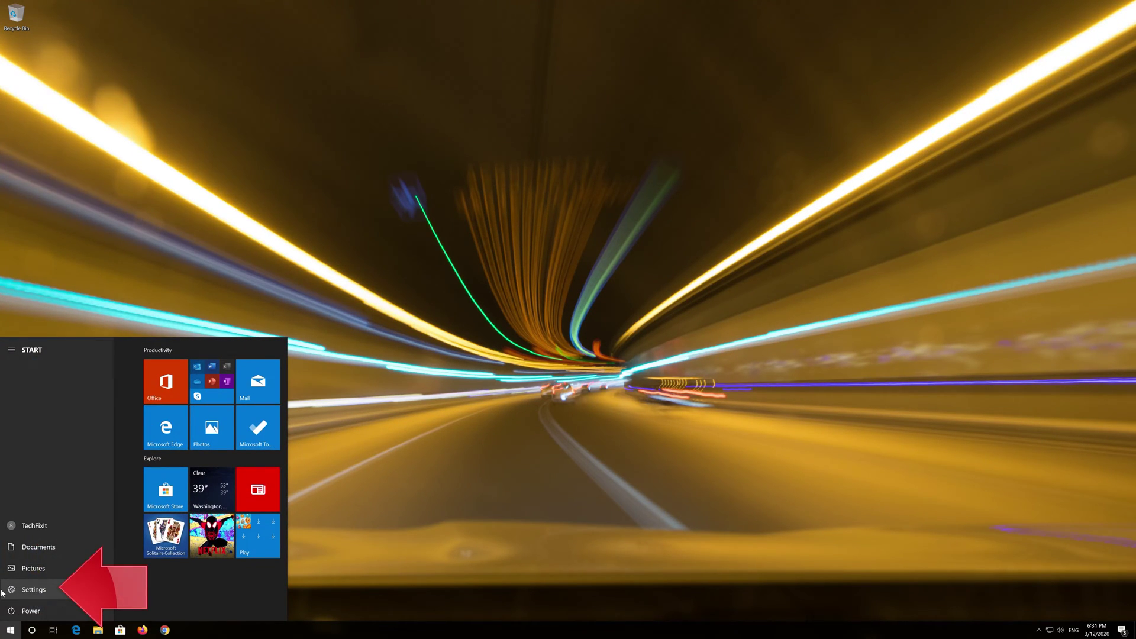
{"action": "left_click", "coordinate": [29, 590]}
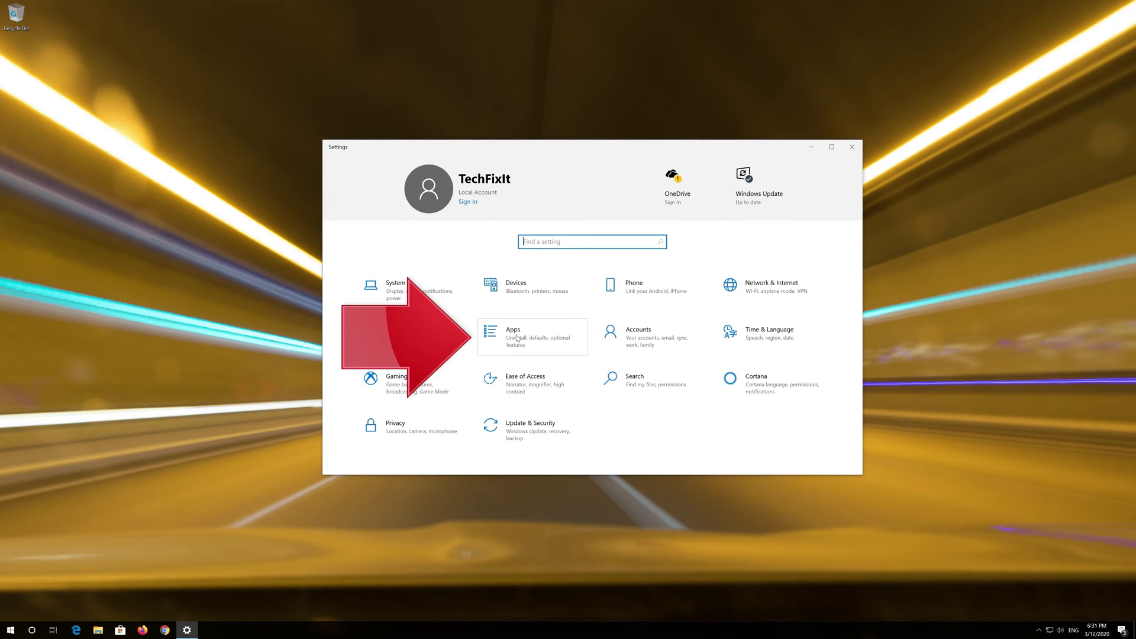
Go to Apps & features and expand the Microsoft Store entry in the app list
{"action": "left_click", "coordinate": [551, 339]}
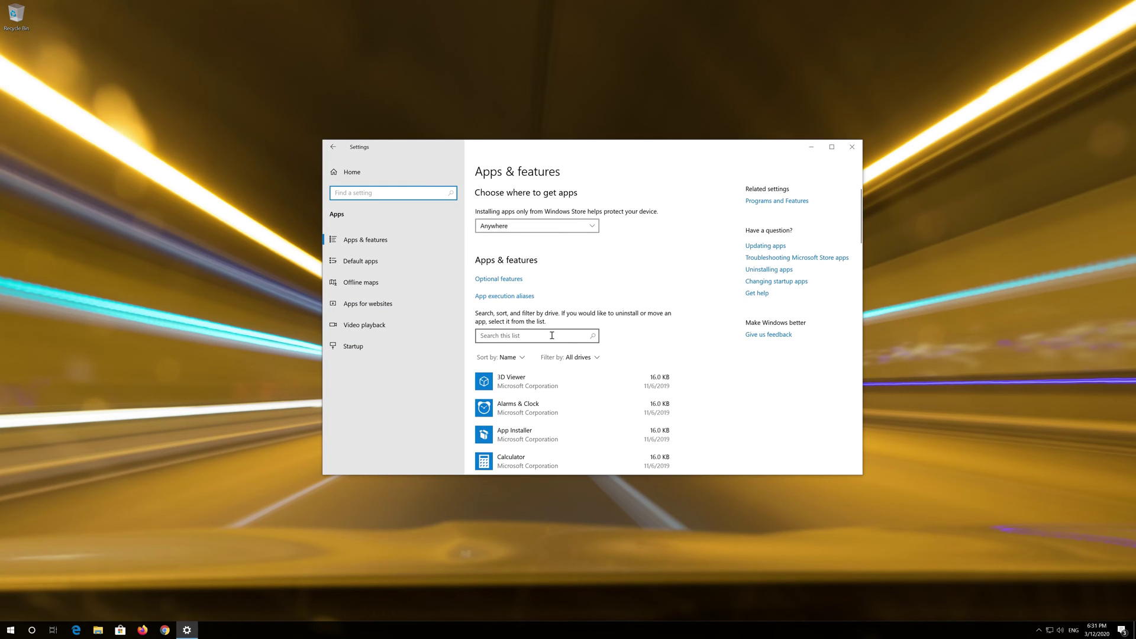
{"action": "left_click", "coordinate": [386, 239]}
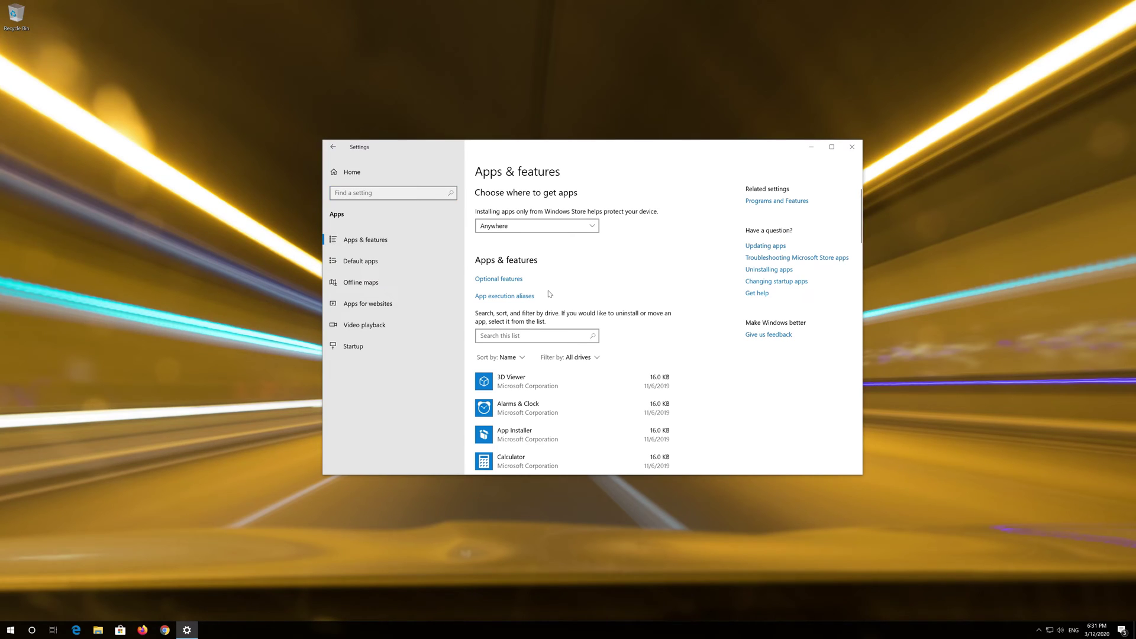
{"action": "scroll", "coordinate": [549, 293], "scroll_direction": "down", "scroll_amount": 5}
{"action": "scroll", "coordinate": [549, 293], "scroll_direction": "down", "scroll_amount": 5}
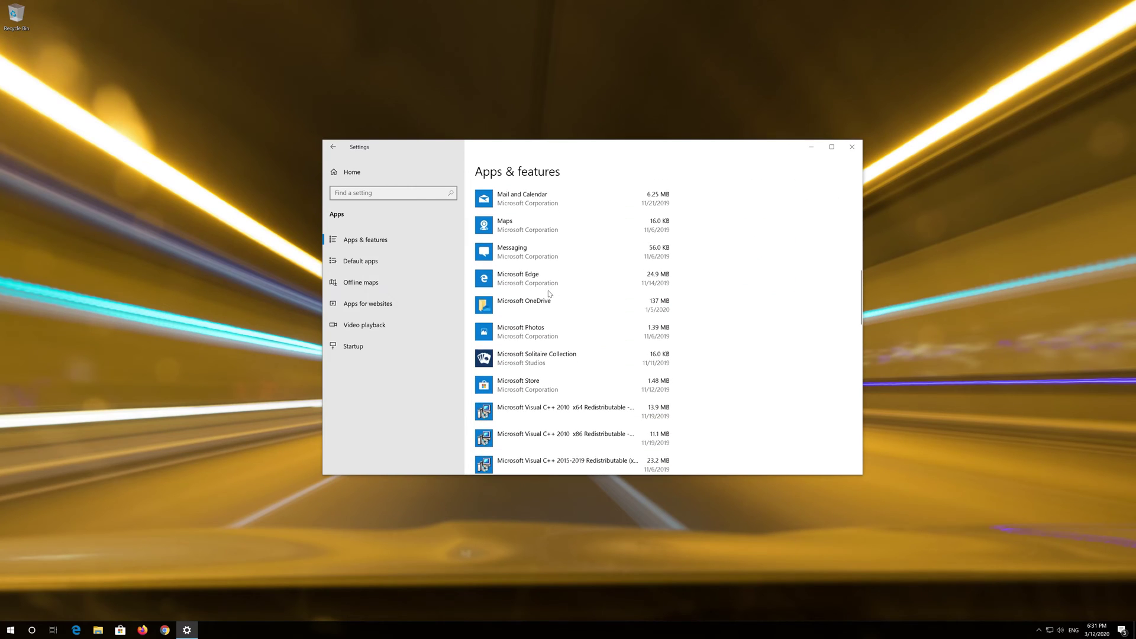
{"action": "scroll", "coordinate": [549, 293], "scroll_direction": "down", "scroll_amount": 2}
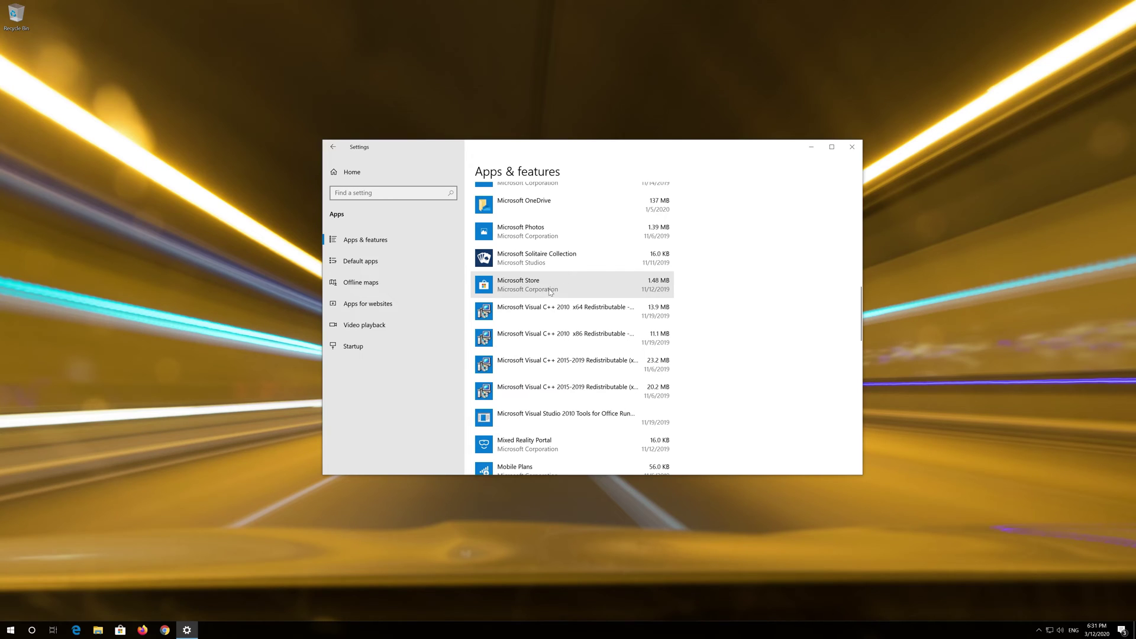
{"action": "left_click", "coordinate": [549, 291]}
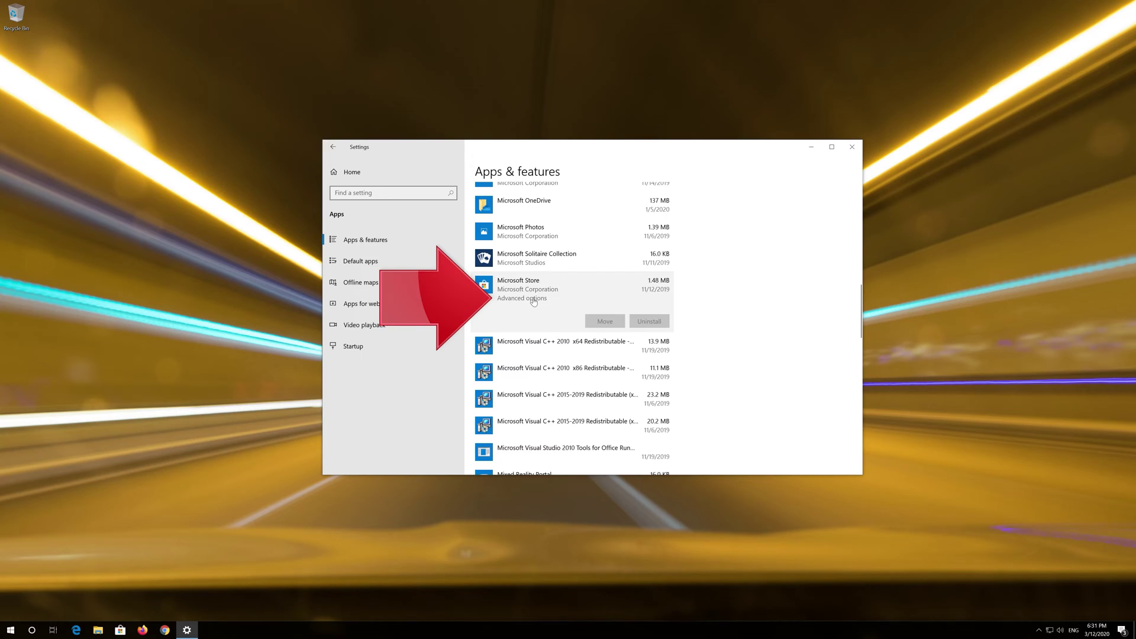
Reset the Microsoft Store app from its Advanced options, confirming deletion of its data
{"action": "left_click", "coordinate": [533, 299]}
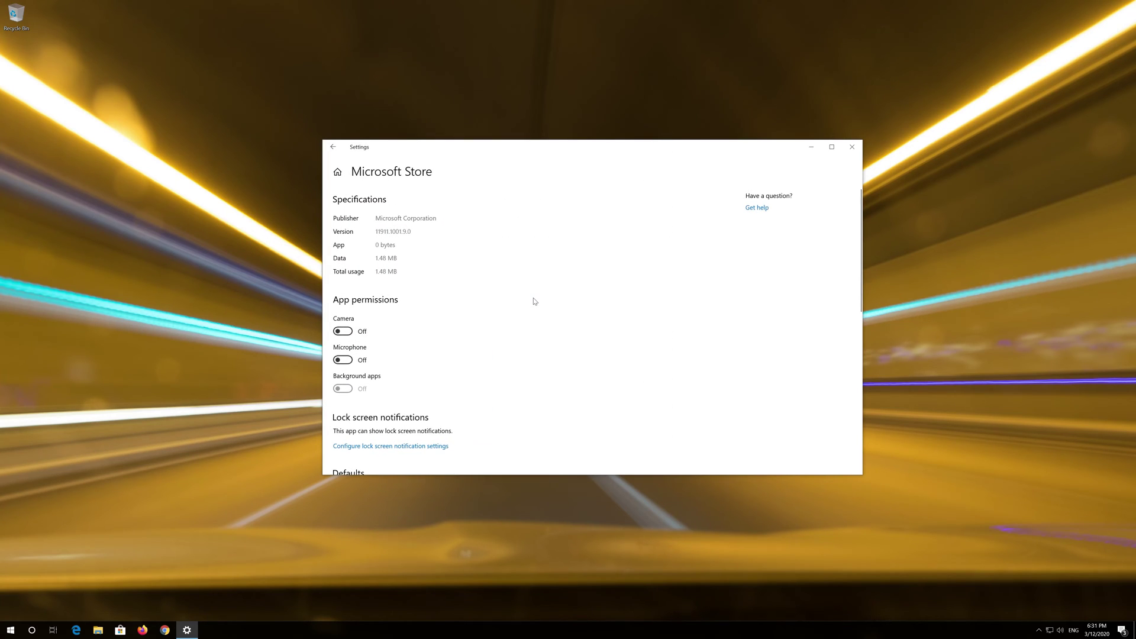
{"action": "scroll", "coordinate": [473, 317], "scroll_direction": "down", "scroll_amount": 5}
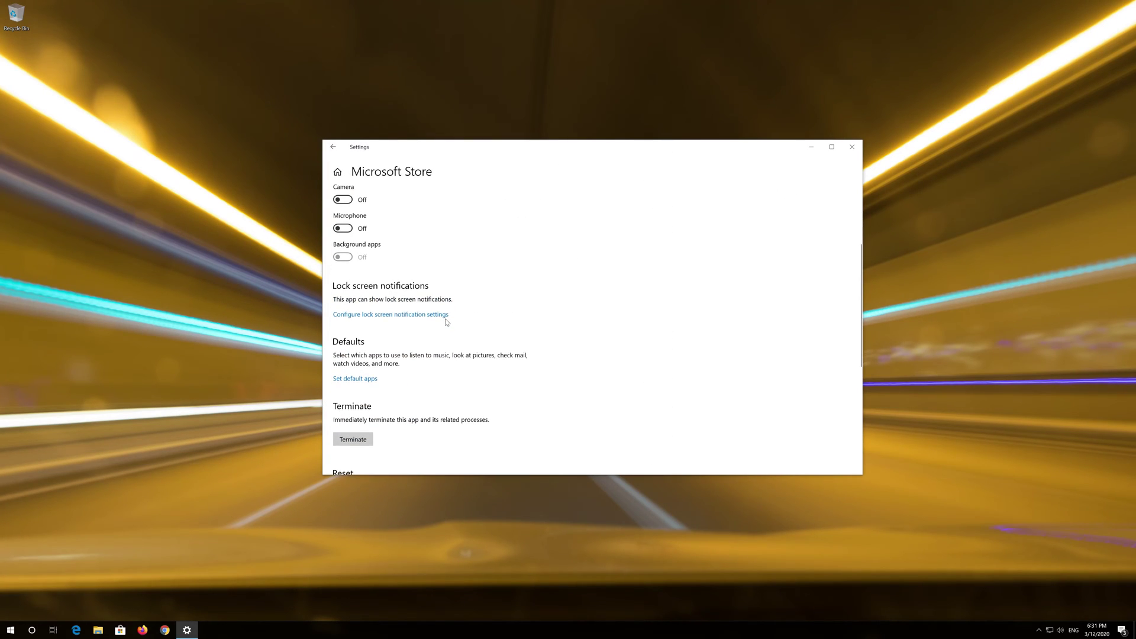
{"action": "scroll", "coordinate": [447, 322], "scroll_direction": "down", "scroll_amount": 2}
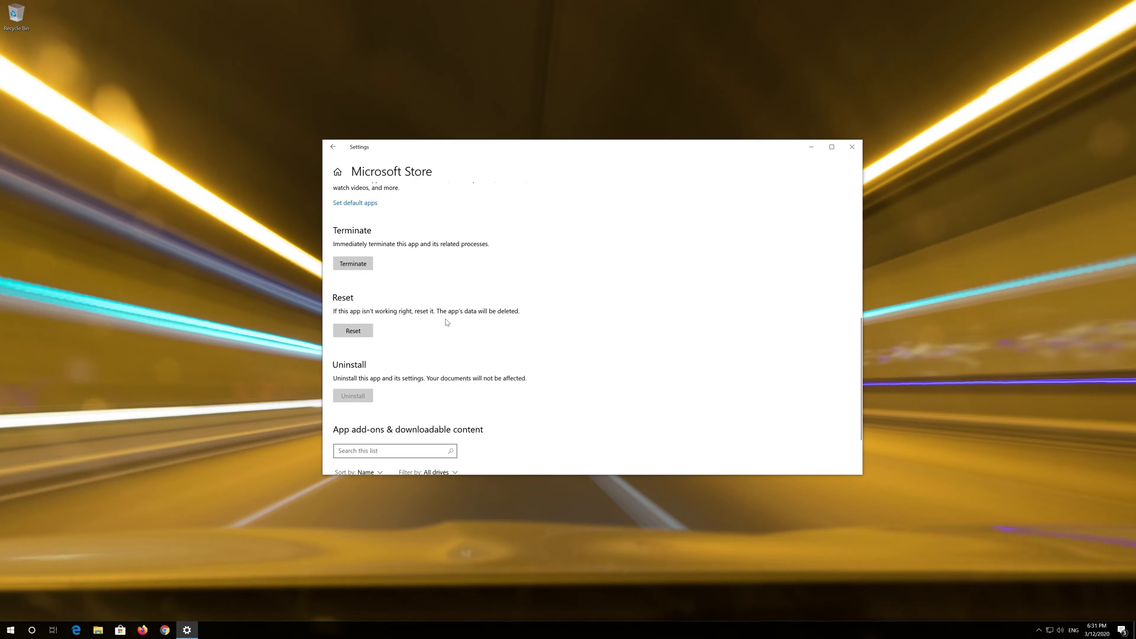
{"action": "left_click", "coordinate": [355, 335]}
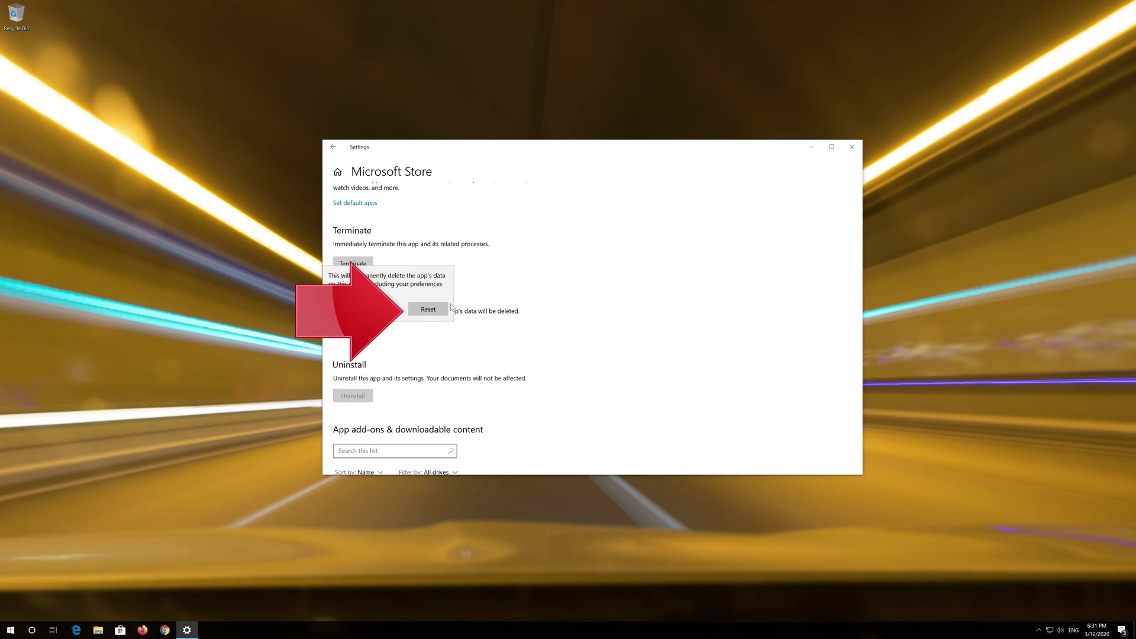
{"action": "left_click", "coordinate": [416, 314]}
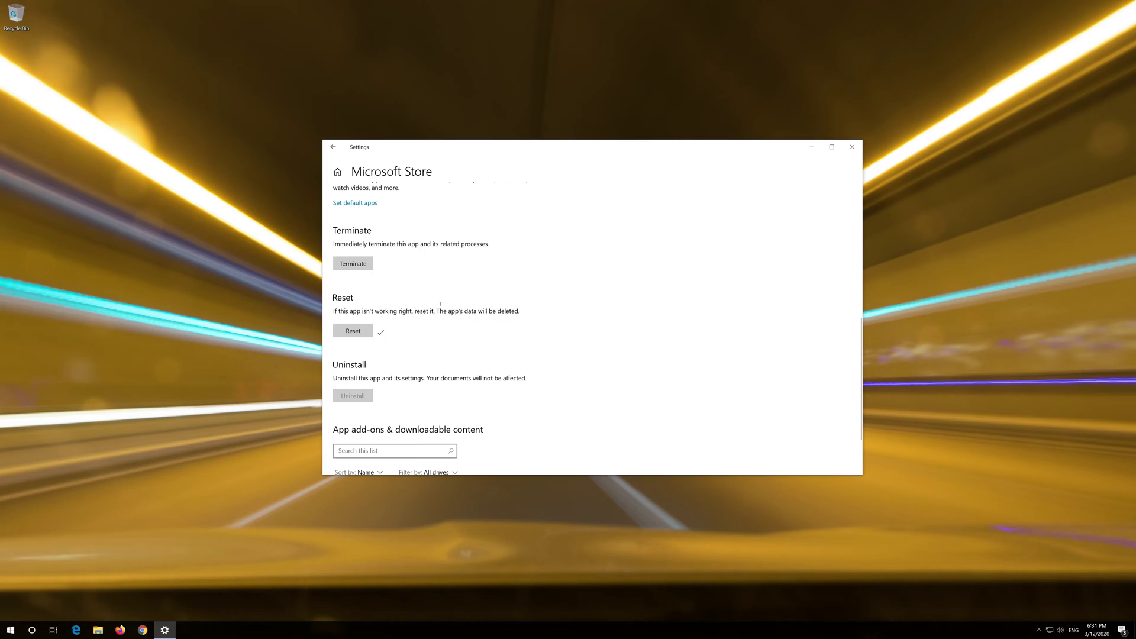
Close Settings, launch Microsoft Store from Start and move its window to the screen centre
{"action": "left_click", "coordinate": [853, 147]}
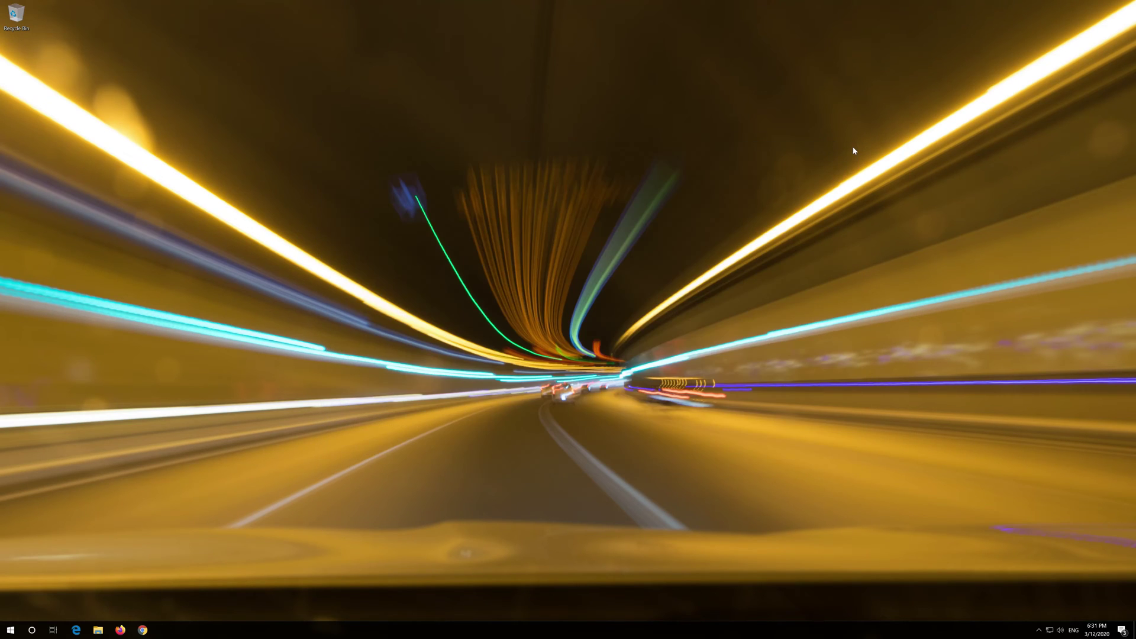
{"action": "left_click", "coordinate": [10, 630]}
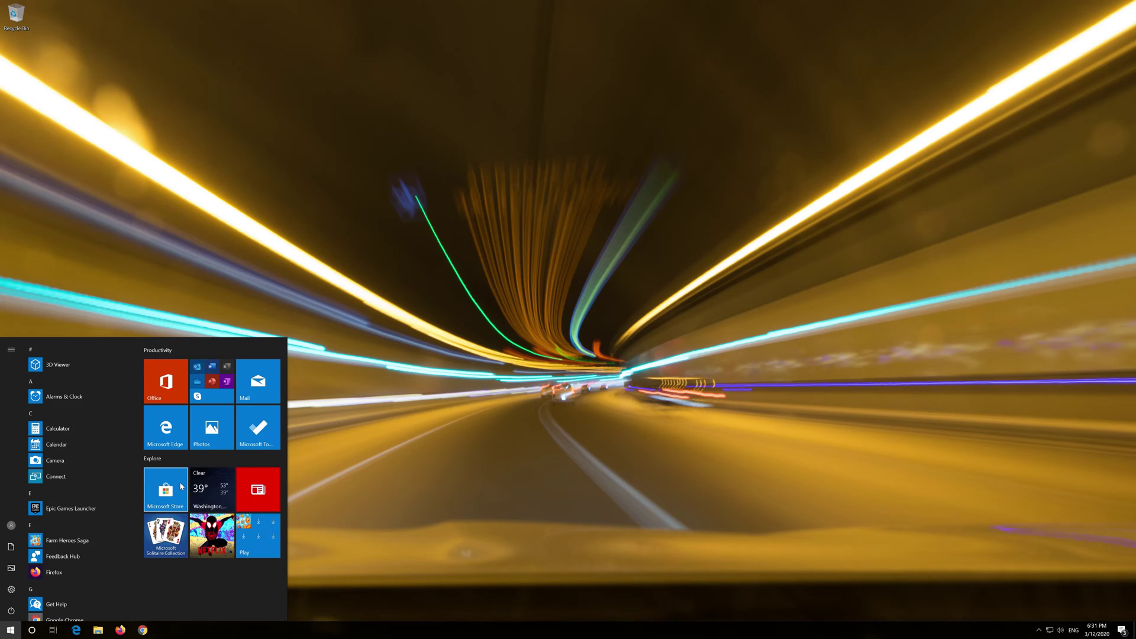
{"action": "left_click", "coordinate": [181, 486]}
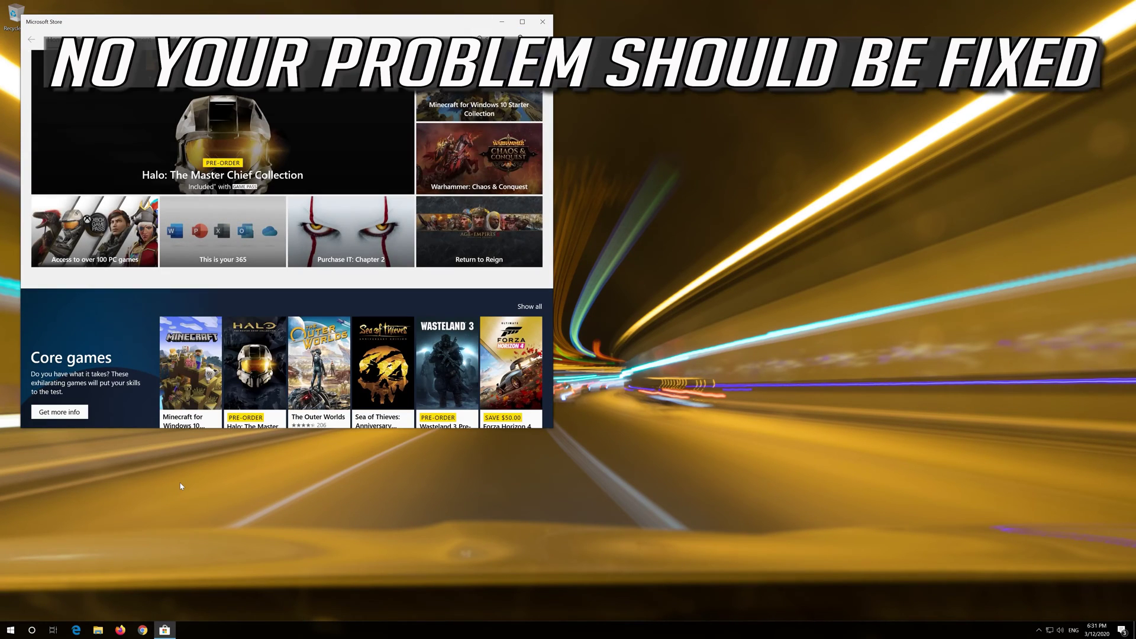
{"action": "left_click_drag", "start_coordinate": [367, 22], "coordinate": [675, 60]}
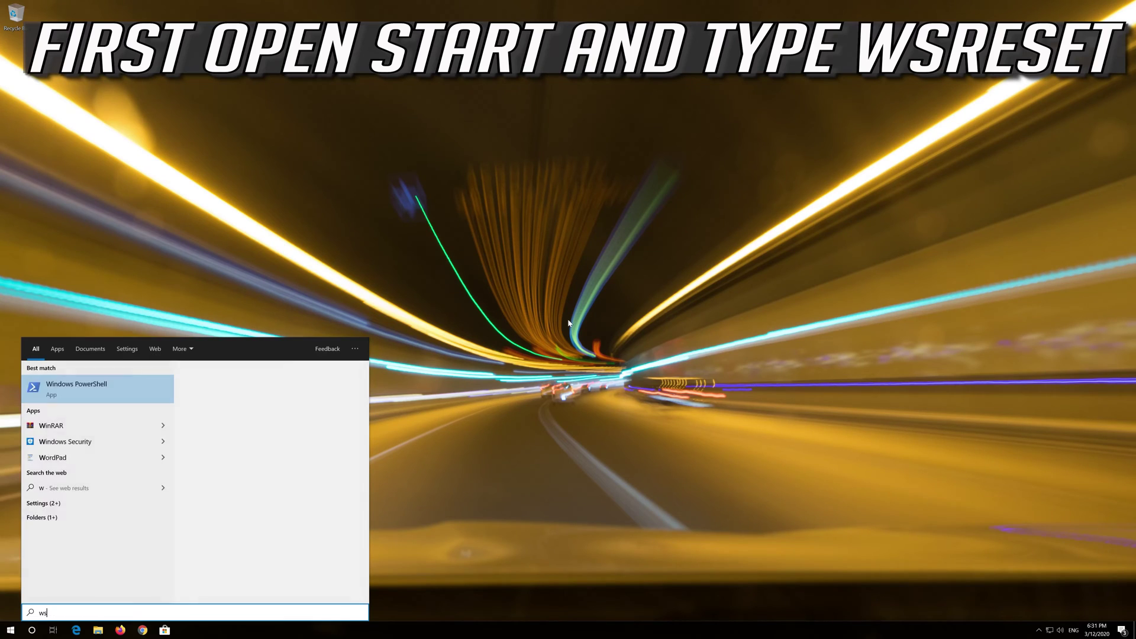
Run the wsreset command from Start search so the Store resets and reopens
{"action": "type", "text": "reset"}
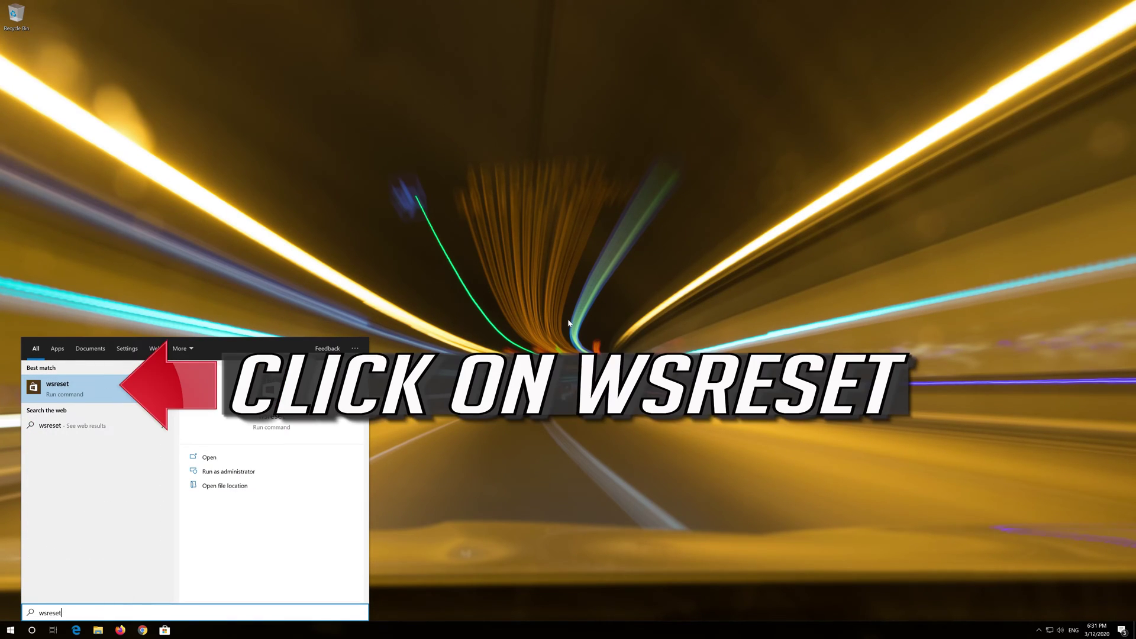
{"action": "left_click", "coordinate": [116, 386]}
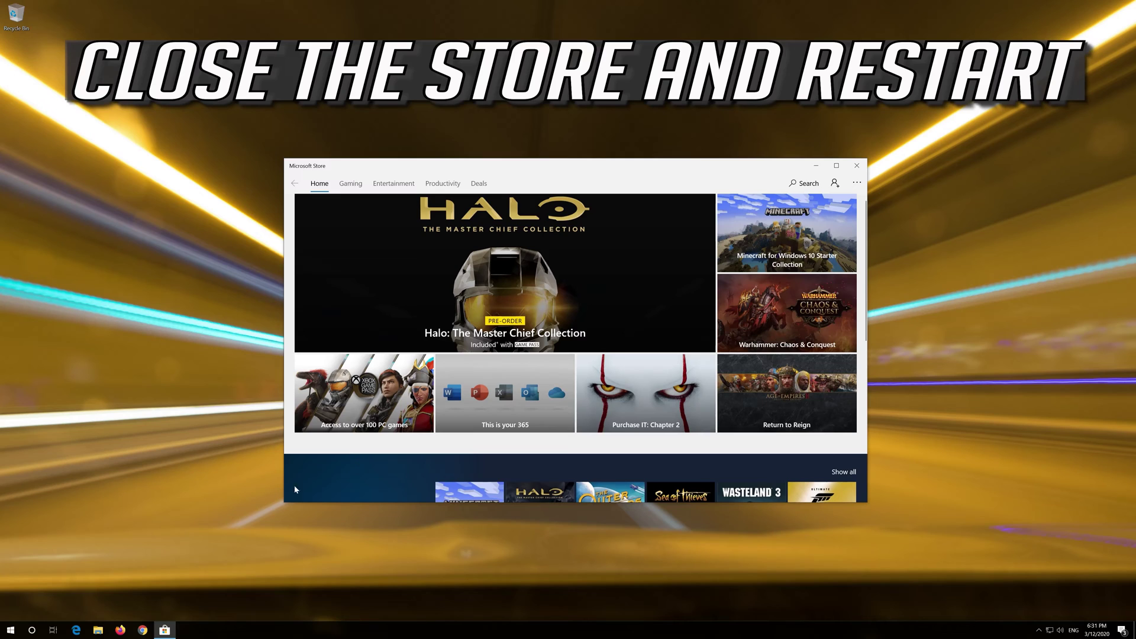
Close Microsoft Store and restart the PC from the Start menu's power options
{"action": "left_click", "coordinate": [855, 166]}
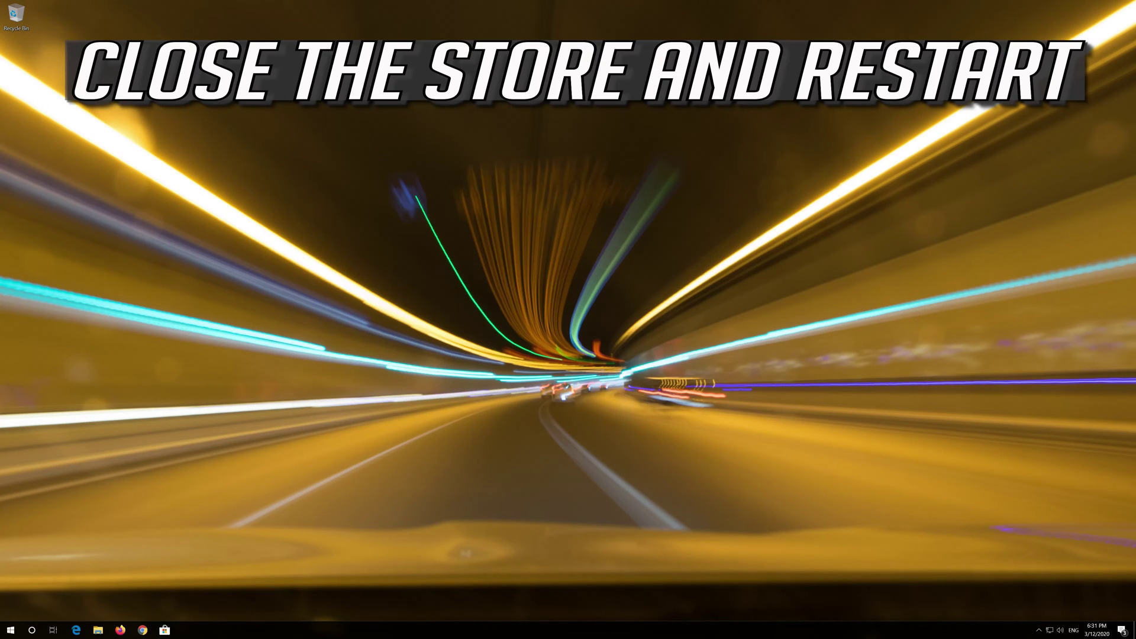
{"action": "left_click", "coordinate": [11, 629]}
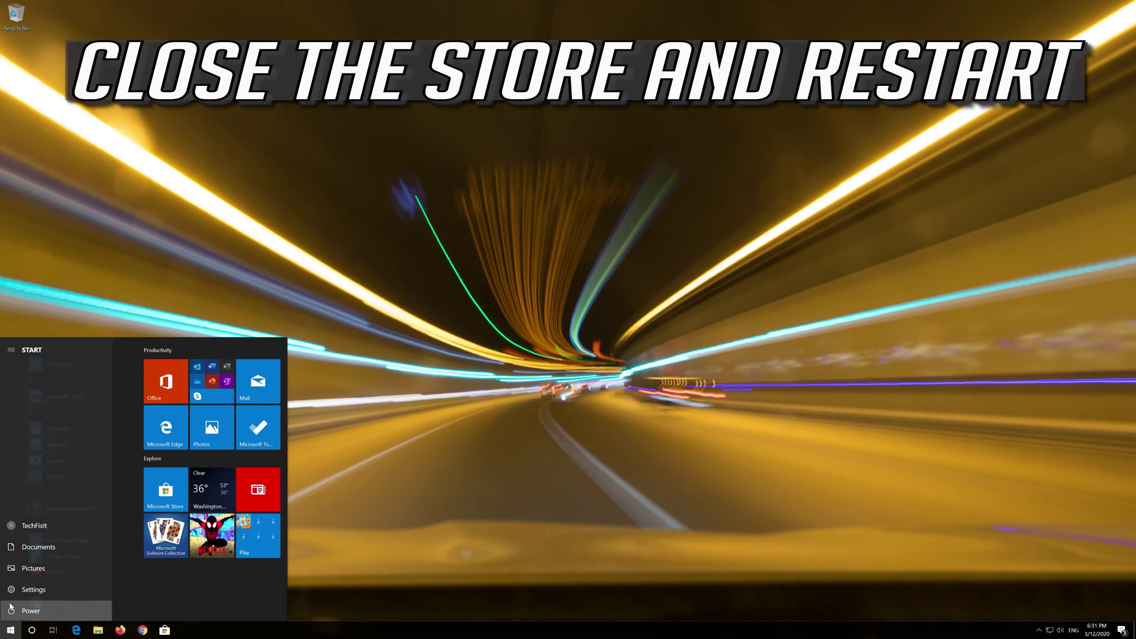
{"action": "left_click", "coordinate": [11, 608]}
{"action": "left_click", "coordinate": [16, 588]}
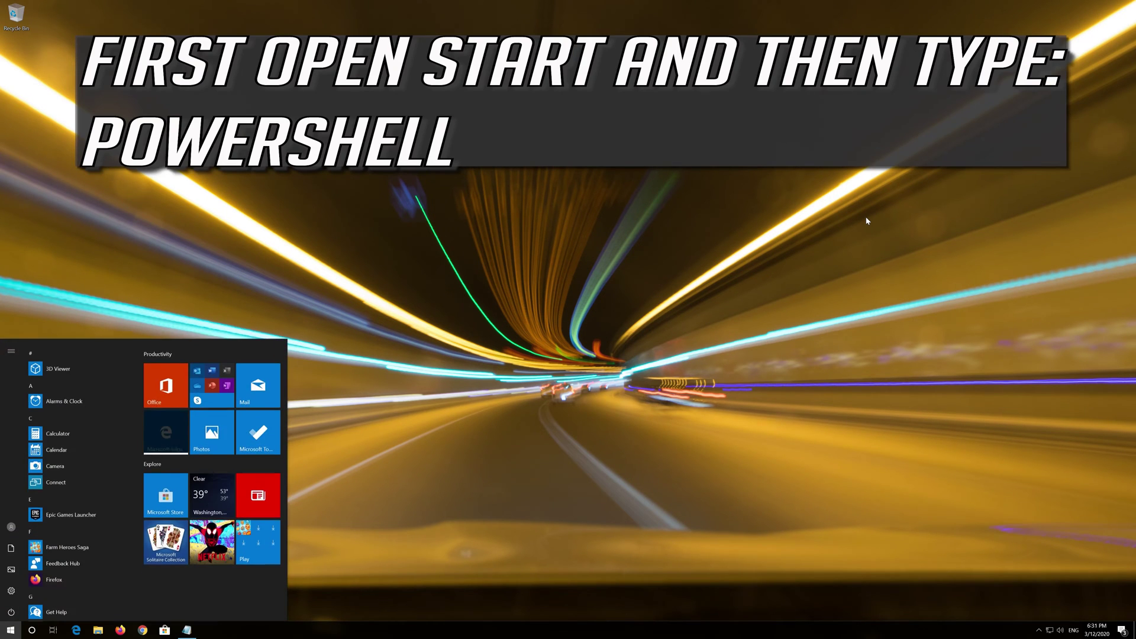
Launch Windows PowerShell as administrator from Start search, approving the UAC prompt, then bring the Notepad script forward
{"action": "type", "text": "power"}
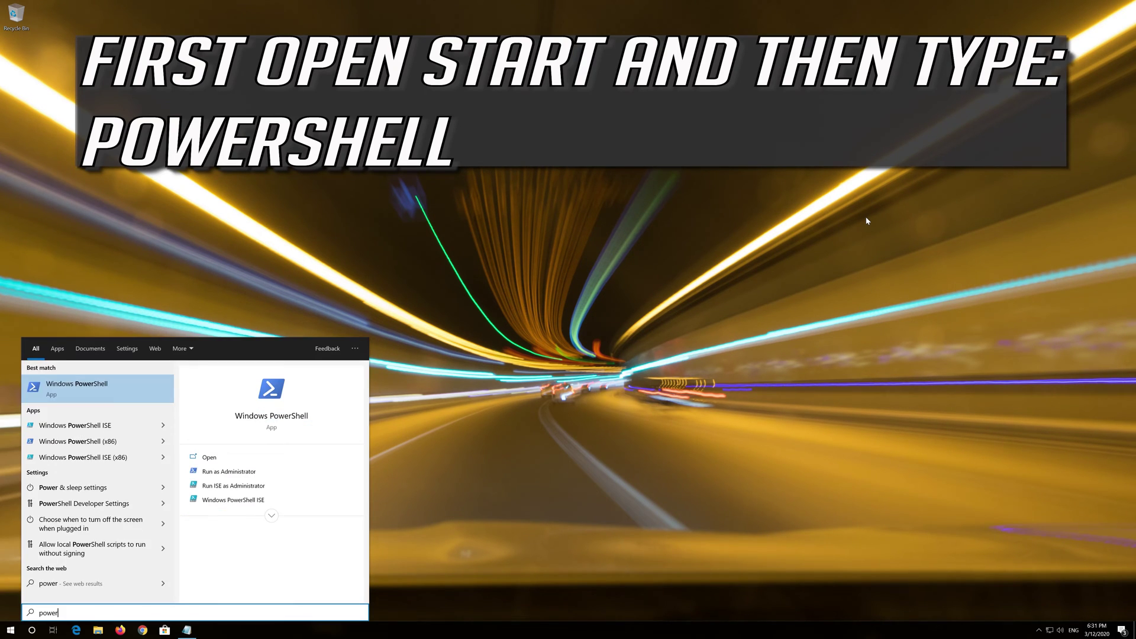
{"action": "type", "text": "shell"}
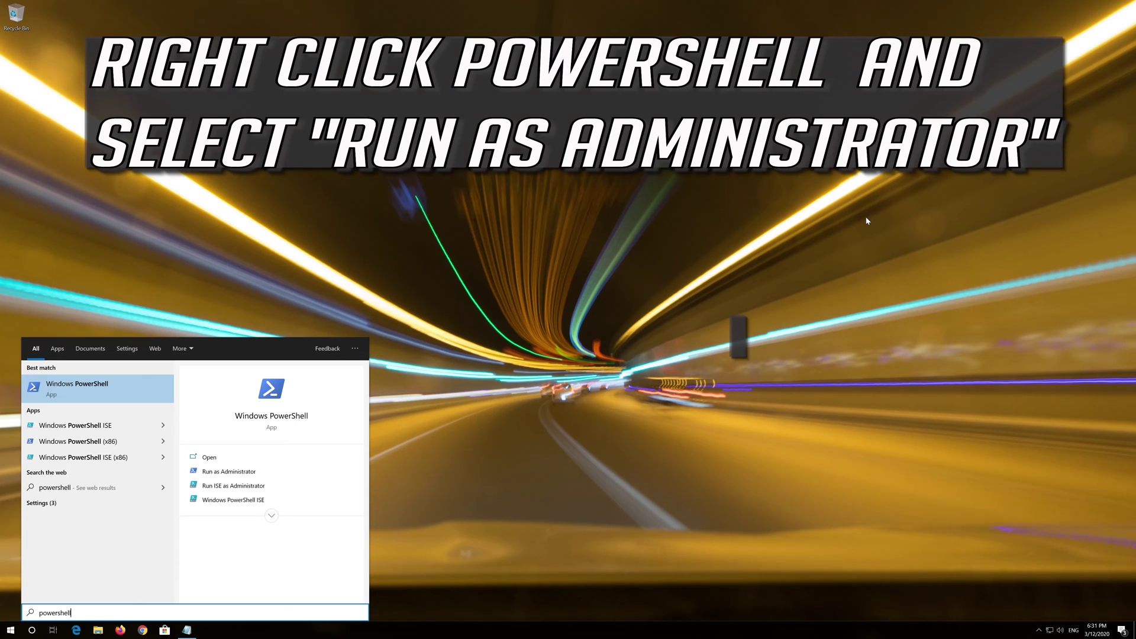
{"action": "right_click", "coordinate": [88, 393]}
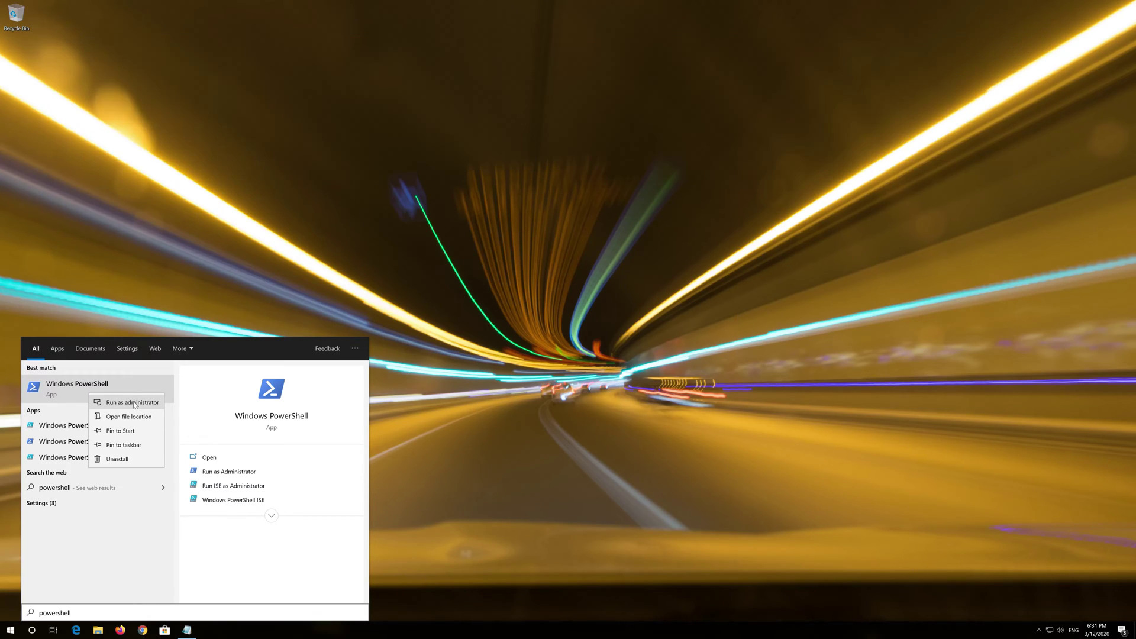
{"action": "left_click", "coordinate": [134, 404]}
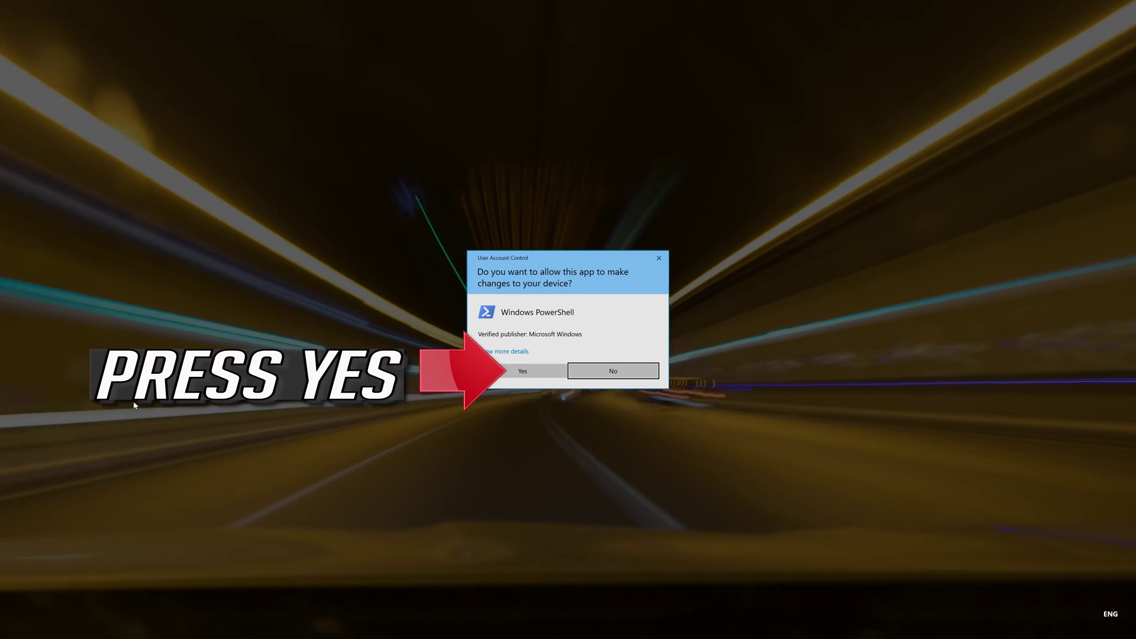
{"action": "left_click", "coordinate": [522, 371]}
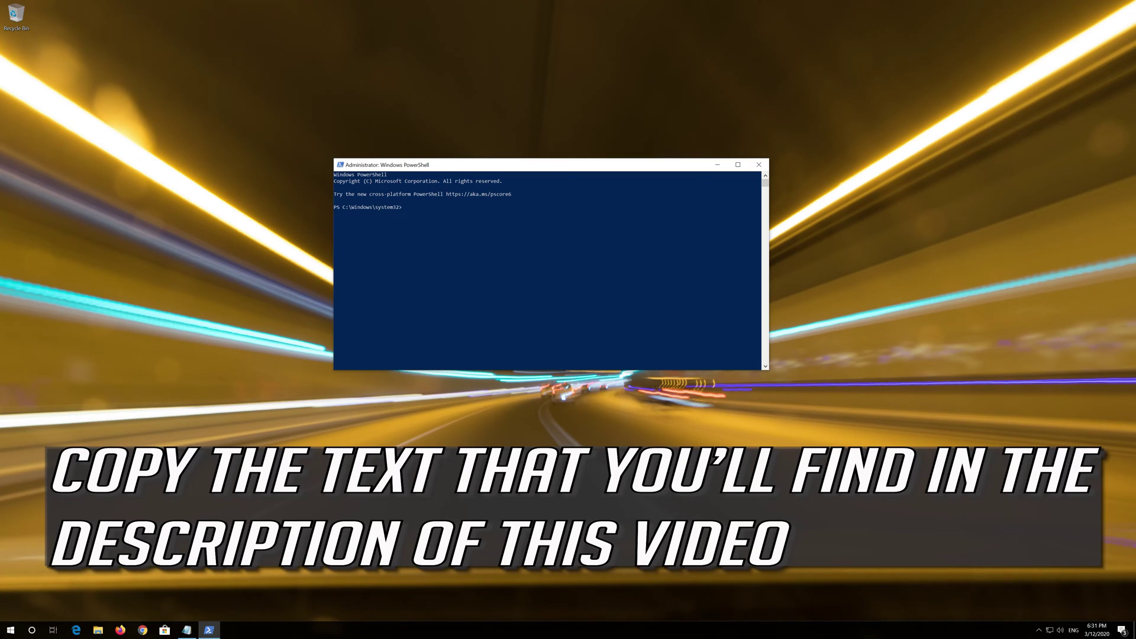
{"action": "left_click", "coordinate": [186, 630]}
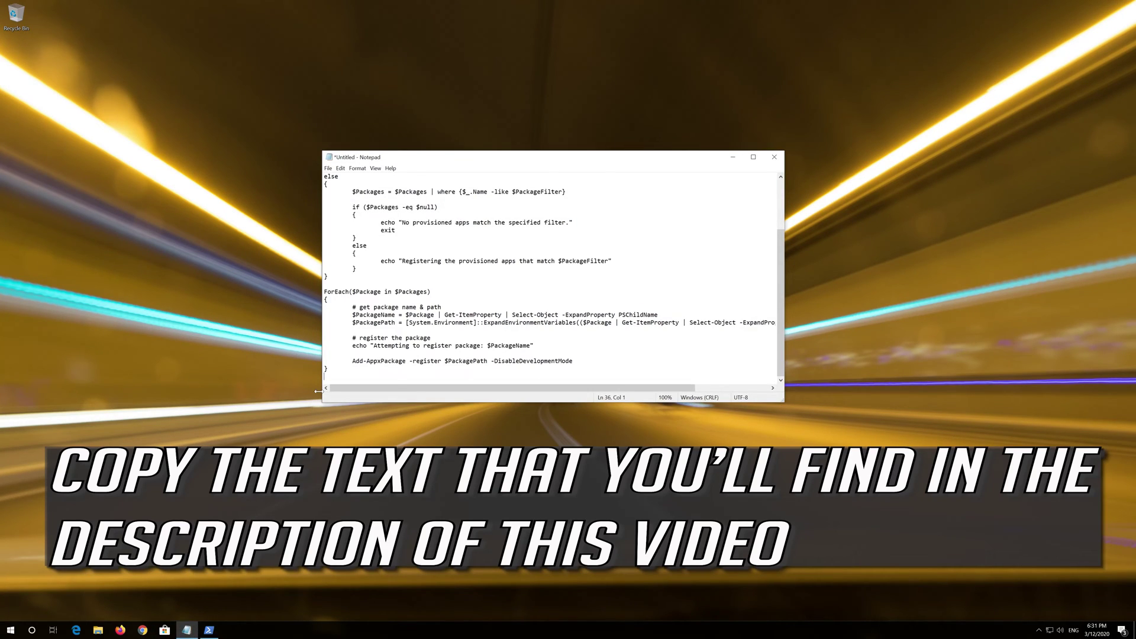
Copy the entire re-registration script from Notepad and minimize Notepad
{"action": "left_click_drag", "start_coordinate": [328, 369], "coordinate": [287, 174]}
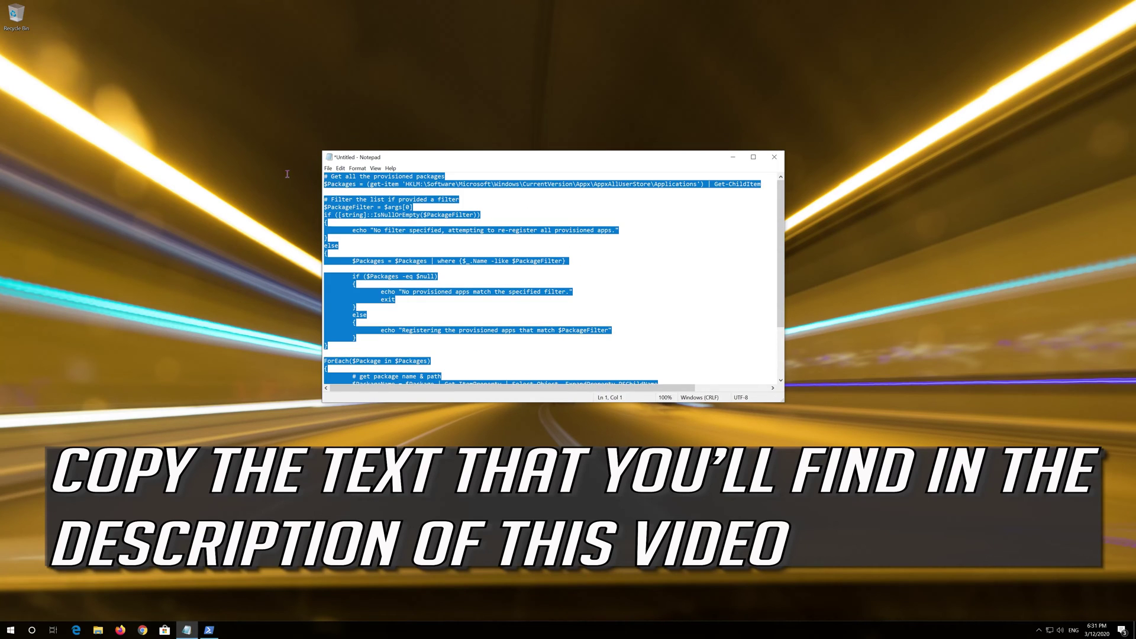
{"action": "right_click", "coordinate": [433, 189]}
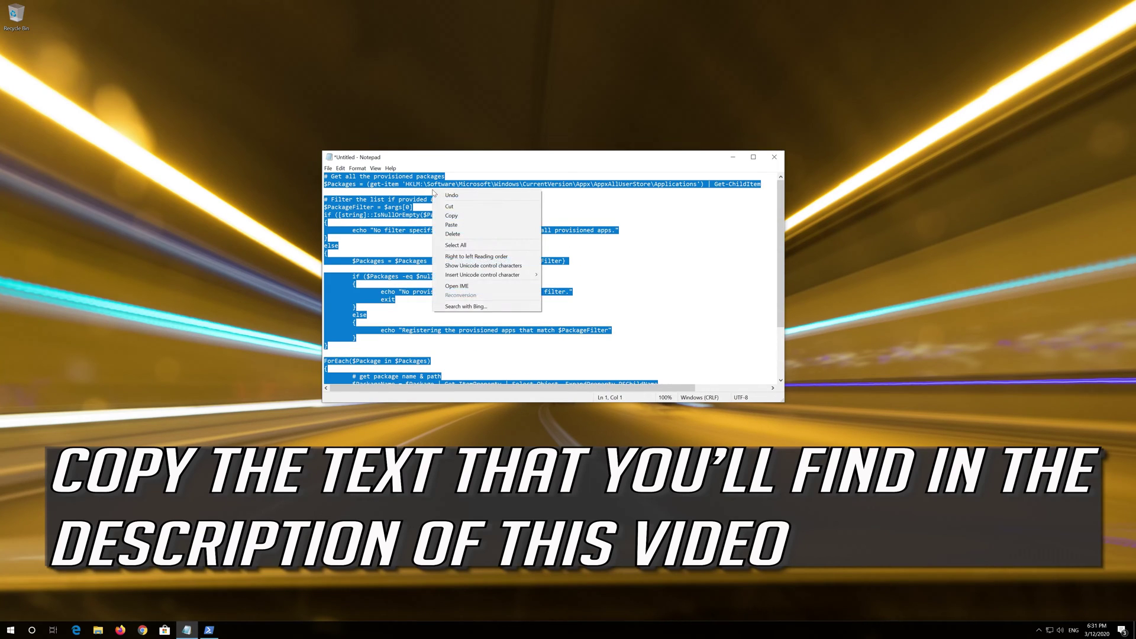
{"action": "left_click", "coordinate": [450, 217]}
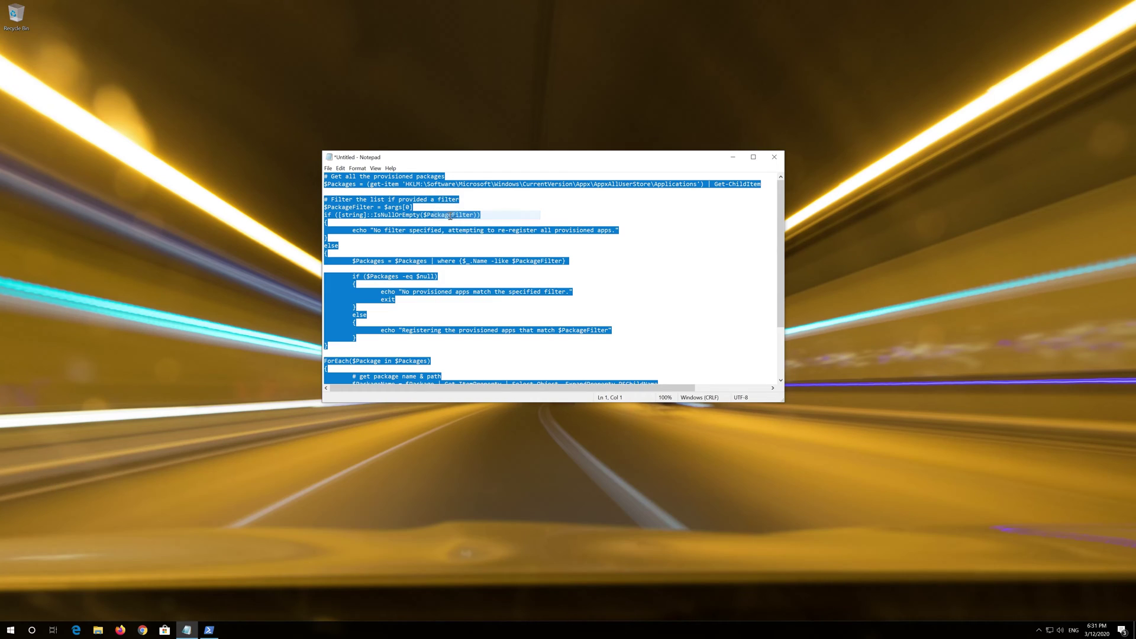
{"action": "left_click", "coordinate": [739, 162]}
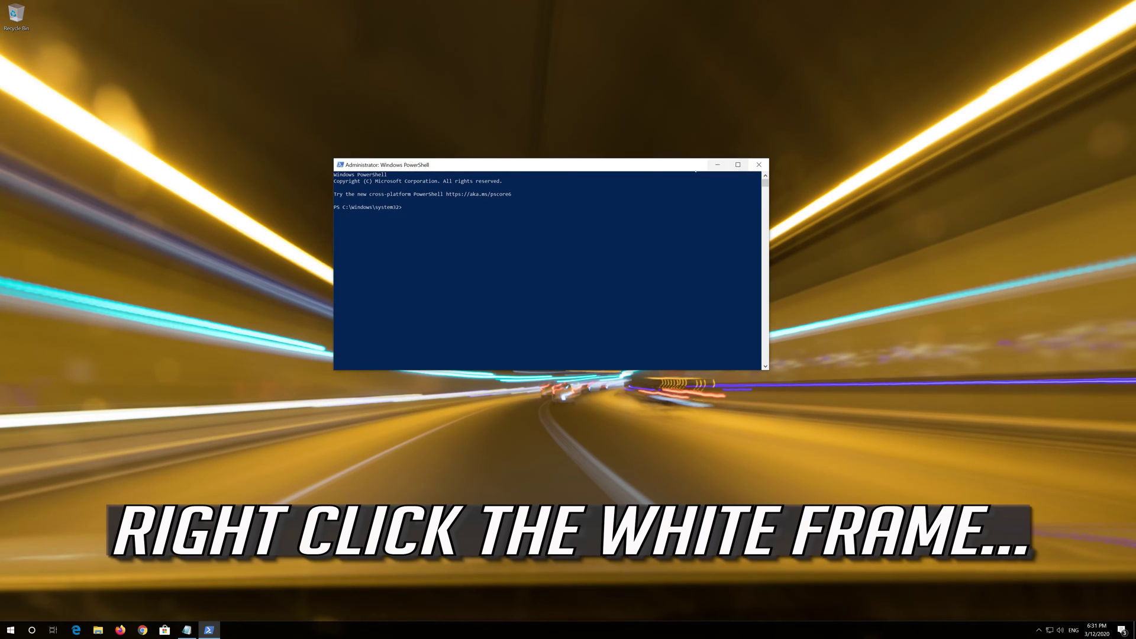
Paste and run the app re-registration script in PowerShell, then exit the console
{"action": "right_click", "coordinate": [530, 165]}
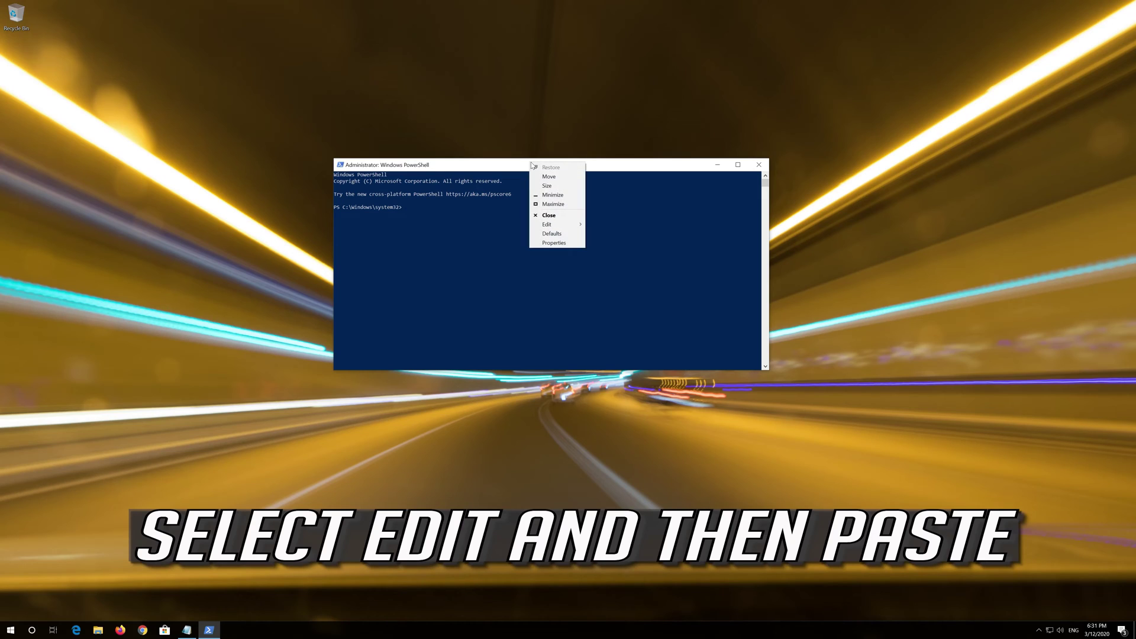
{"action": "mouse_move", "coordinate": [542, 226]}
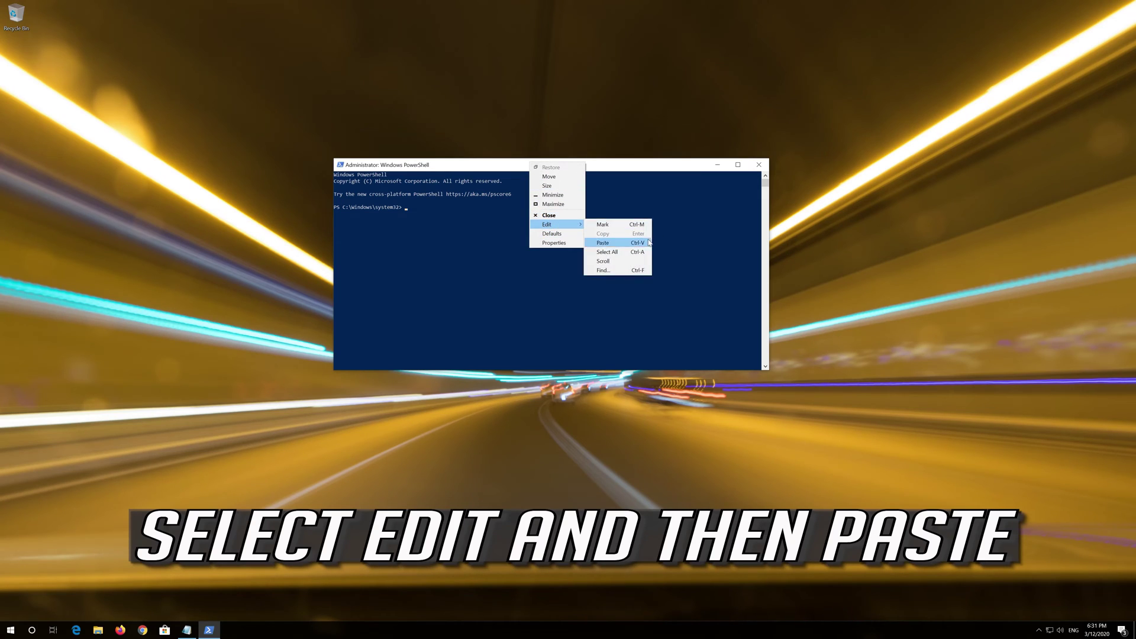
{"action": "left_click", "coordinate": [616, 243]}
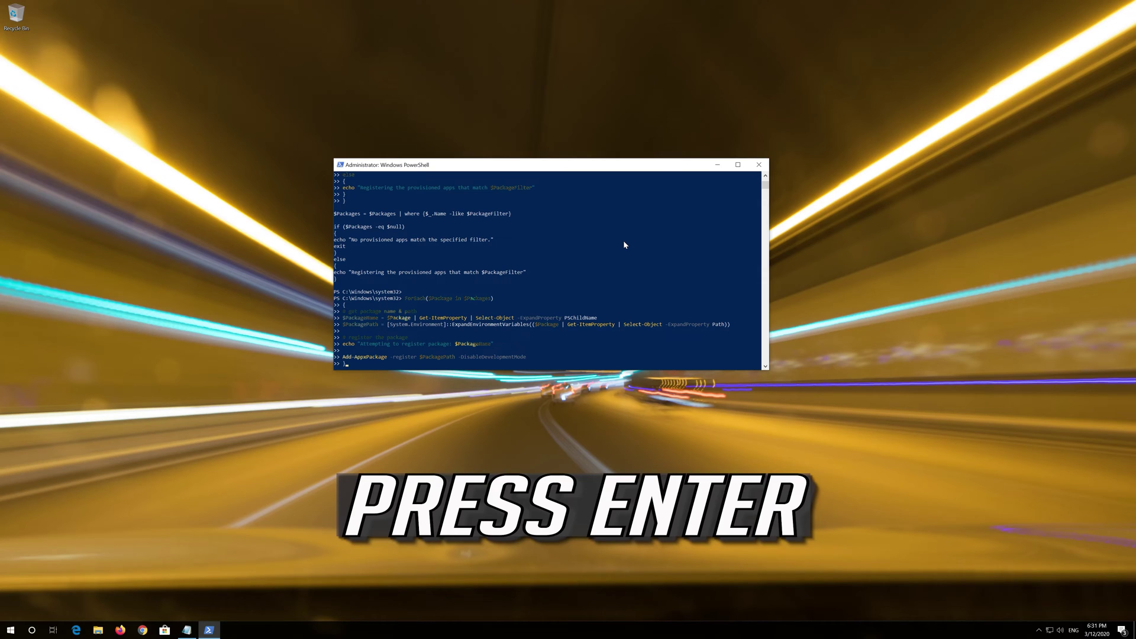
{"action": "key", "text": "Return"}
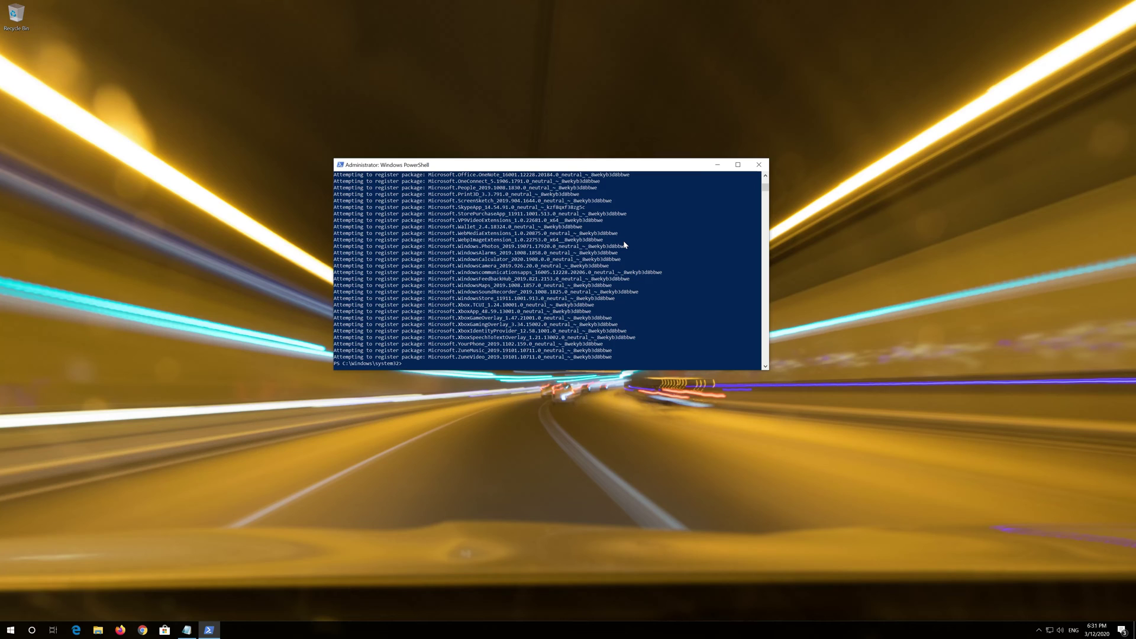
{"action": "type", "text": "exit"}
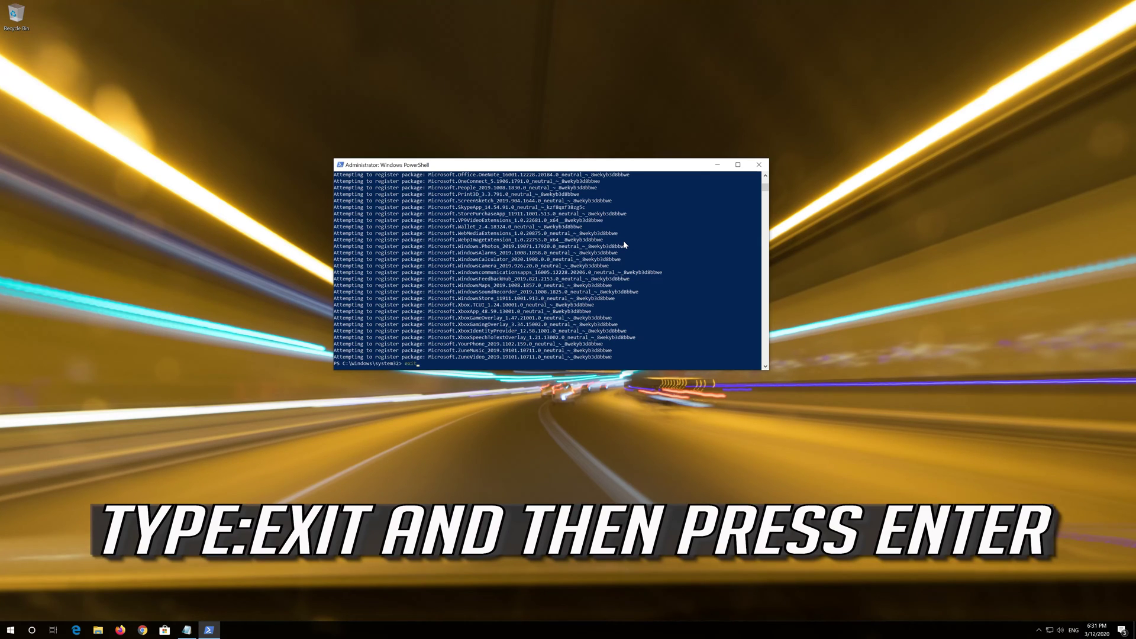
{"action": "key", "text": "Return"}
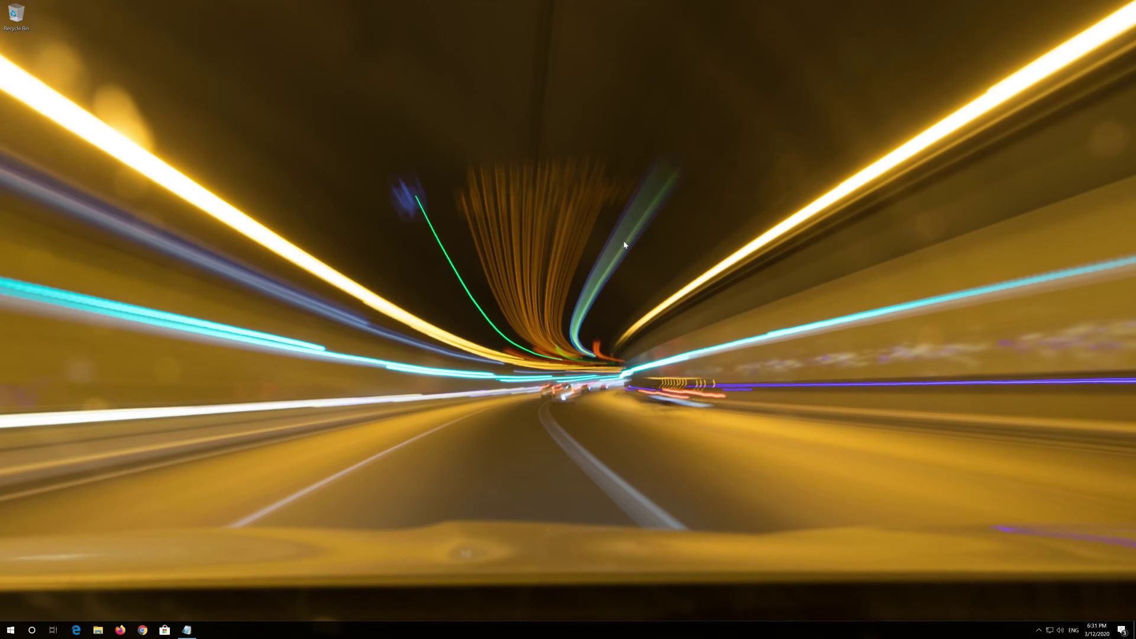
Restart the PC from the Start menu's power options
{"action": "left_click", "coordinate": [10, 629]}
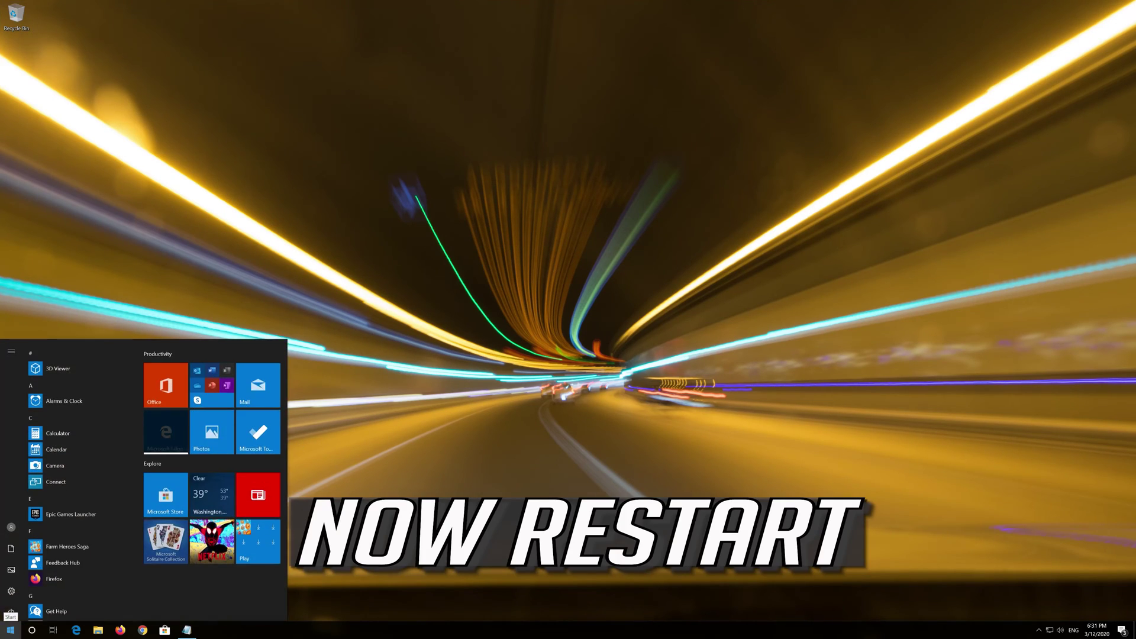
{"action": "mouse_move", "coordinate": [7, 617]}
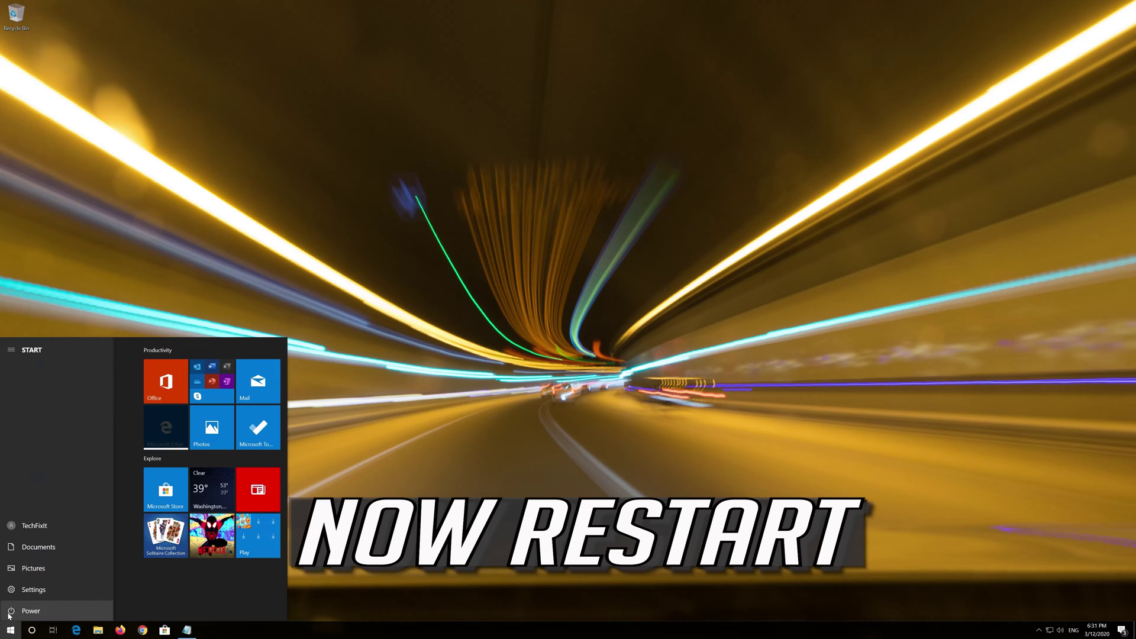
{"action": "left_click", "coordinate": [9, 613]}
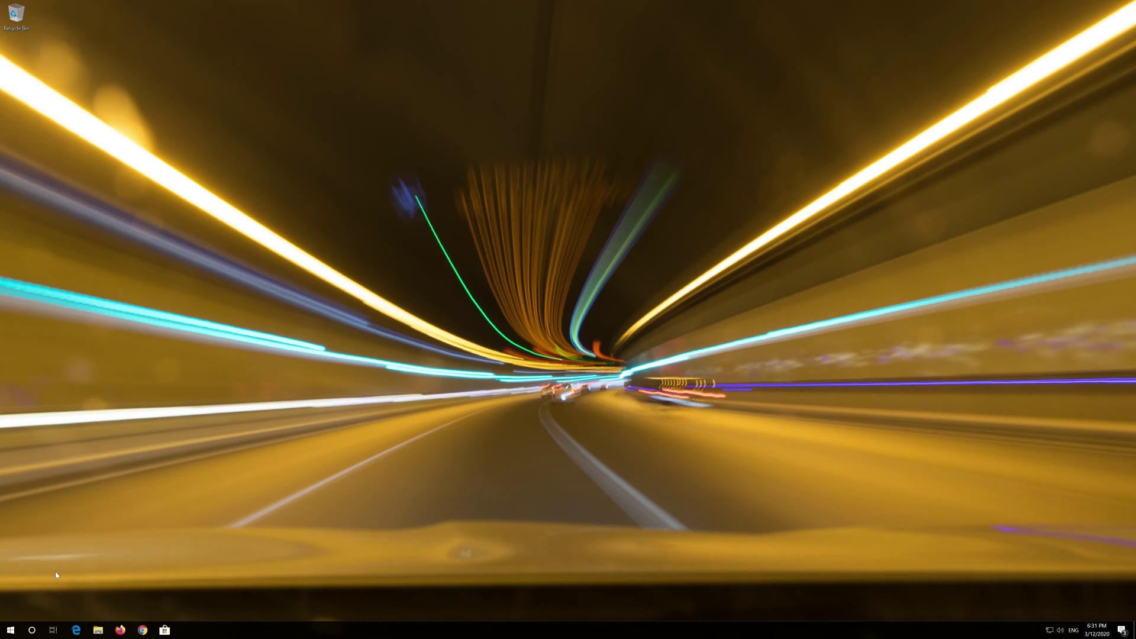
Check Microsoft Store, then open the Recovery options settings page via Start search
{"action": "left_click", "coordinate": [164, 629]}
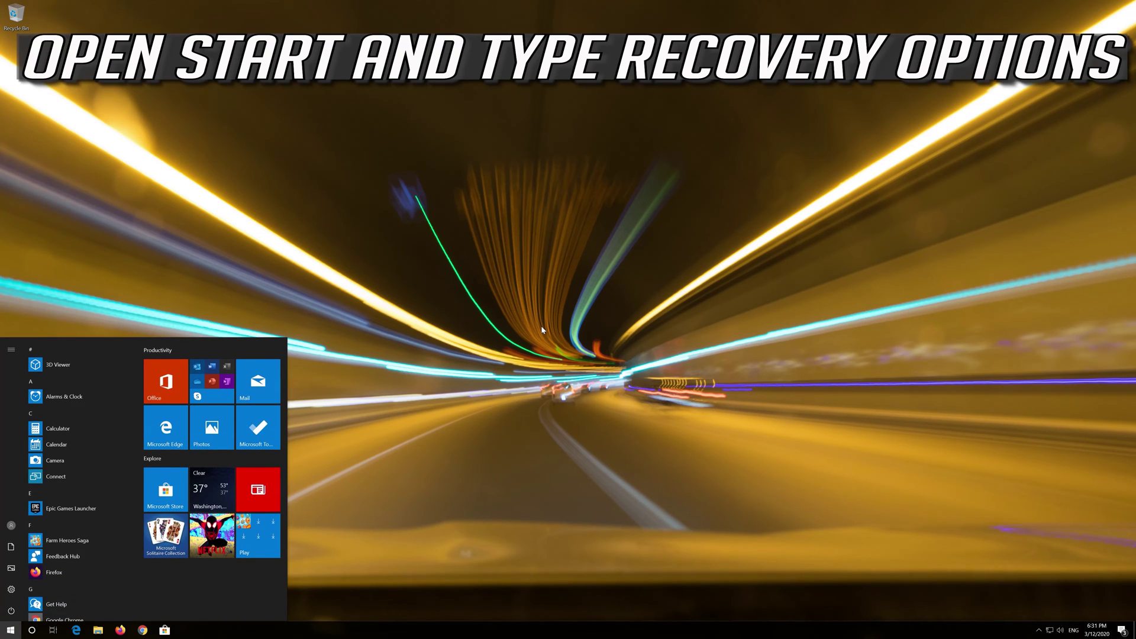
{"action": "type", "text": "recovery"}
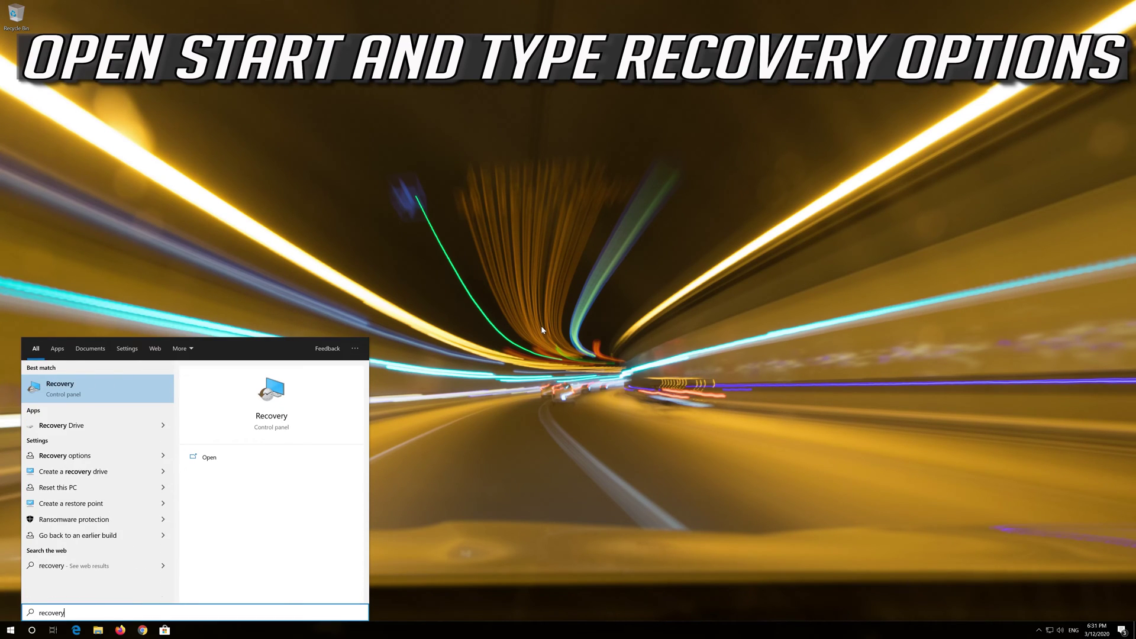
{"action": "type", "text": " options"}
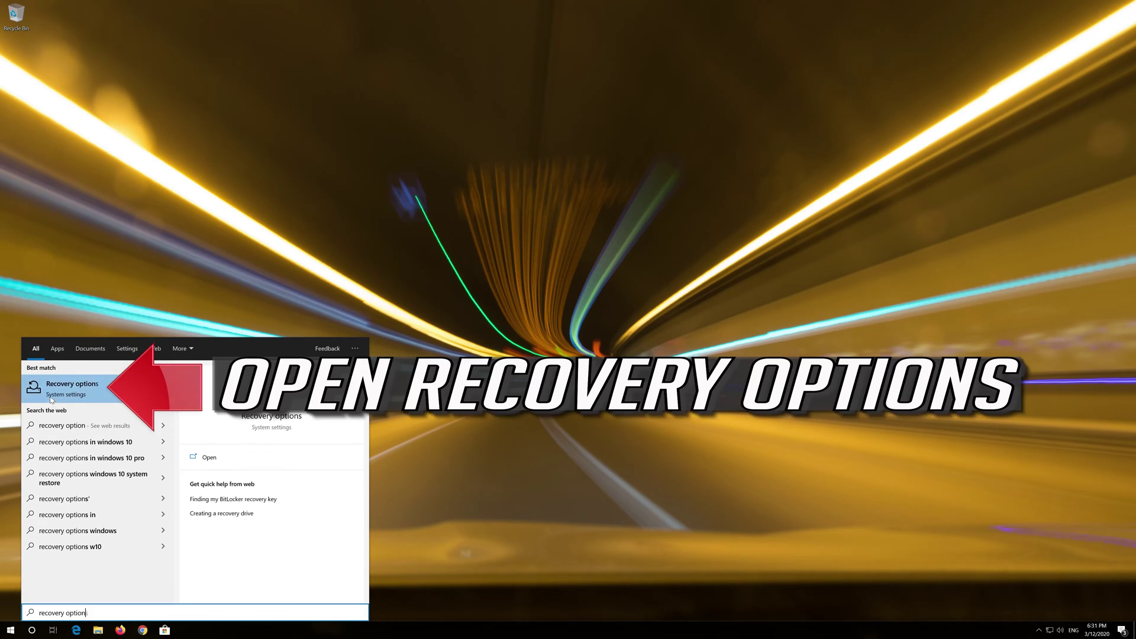
{"action": "left_click", "coordinate": [98, 392]}
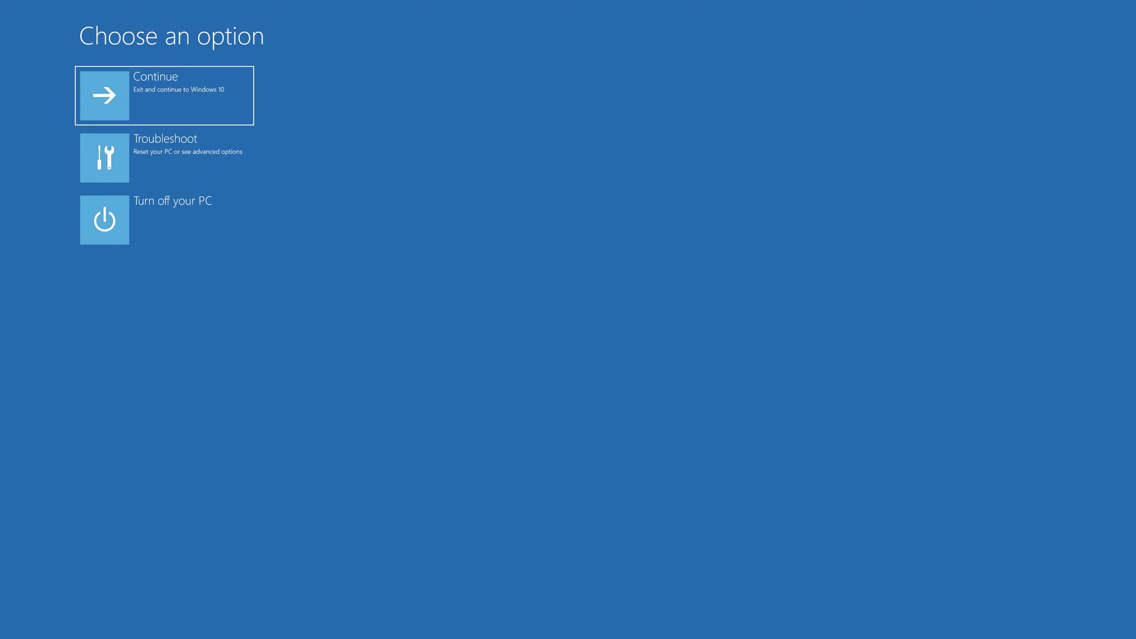
Launch System Restore from the Troubleshoot > Advanced options menu in the recovery environment
{"action": "left_click", "coordinate": [186, 161]}
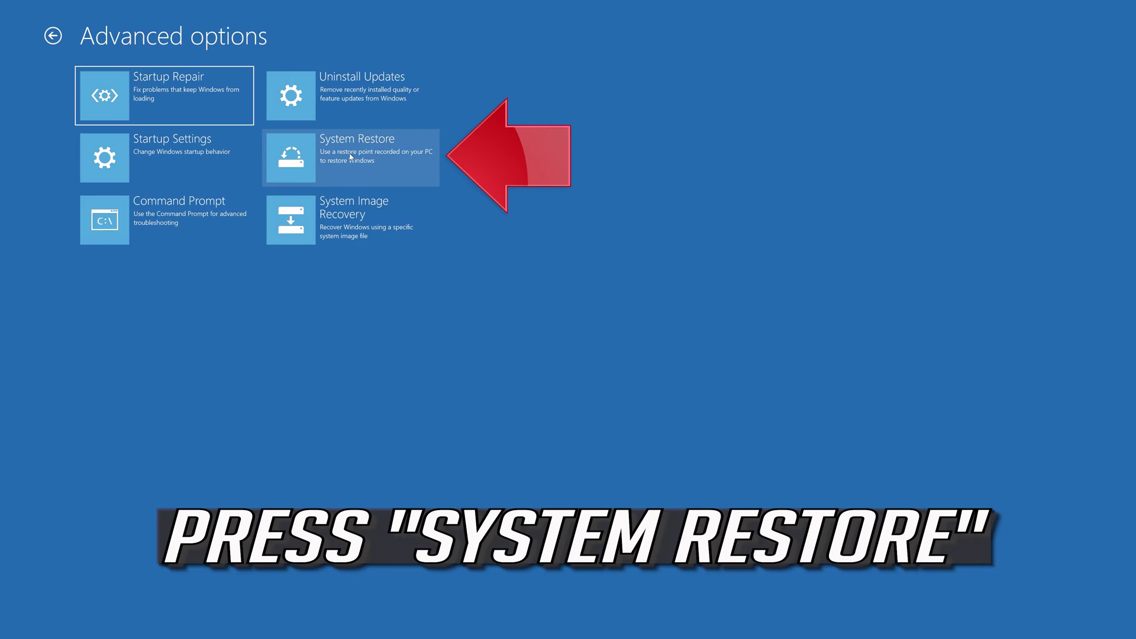
{"action": "left_click", "coordinate": [373, 172]}
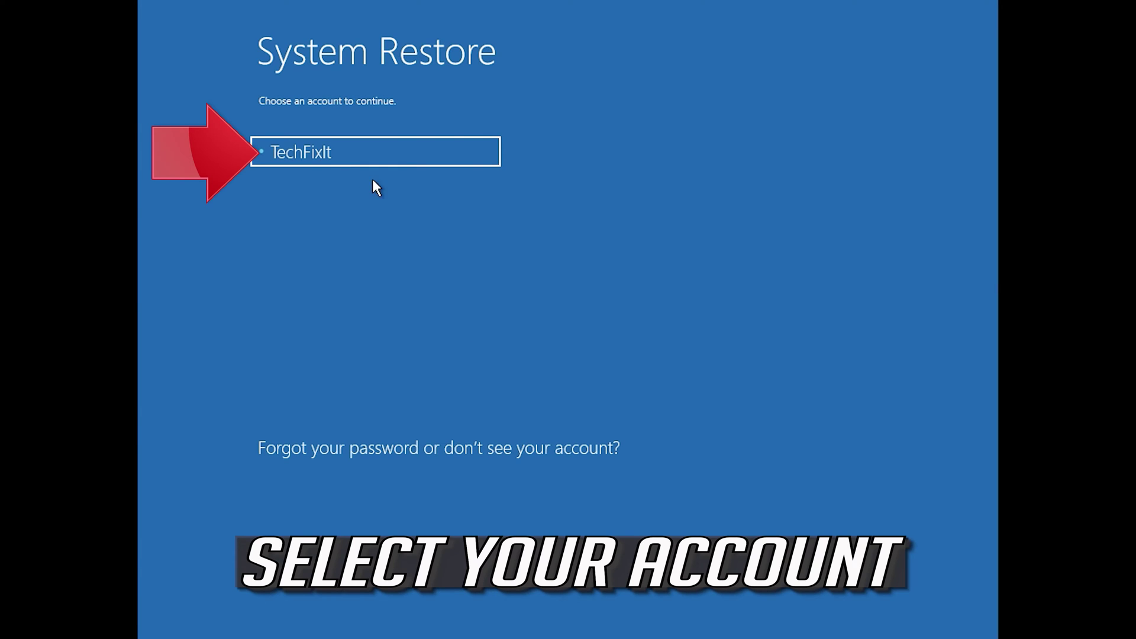
Continue with the PC's user account and select the 1/10/2020 12:21:42 AM restore point
{"action": "left_click", "coordinate": [387, 150]}
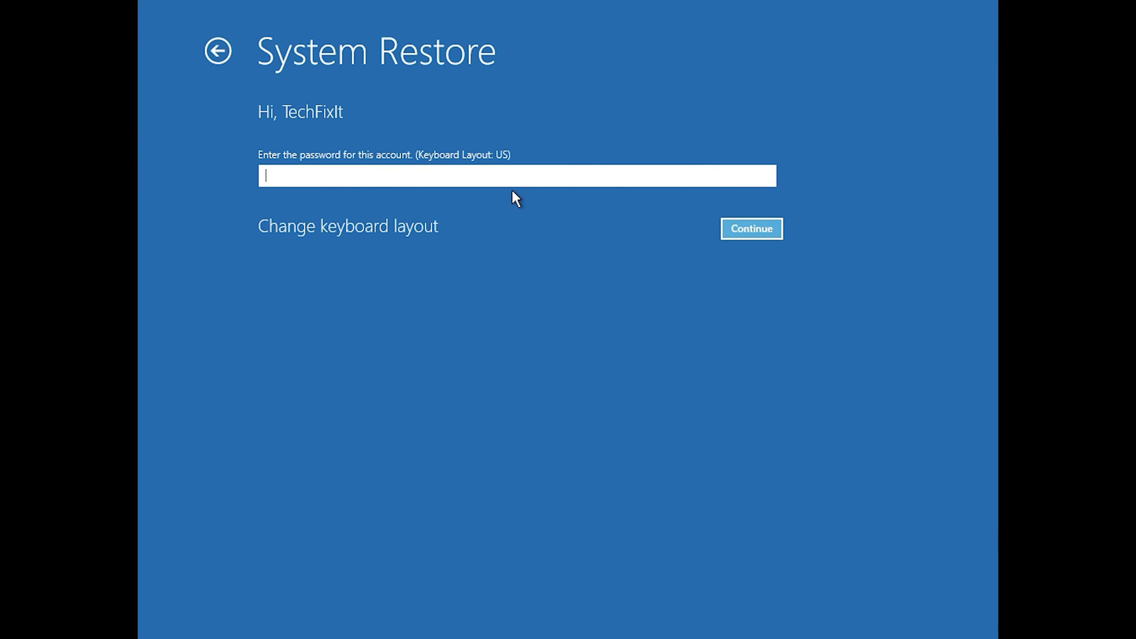
{"action": "left_click", "coordinate": [738, 230]}
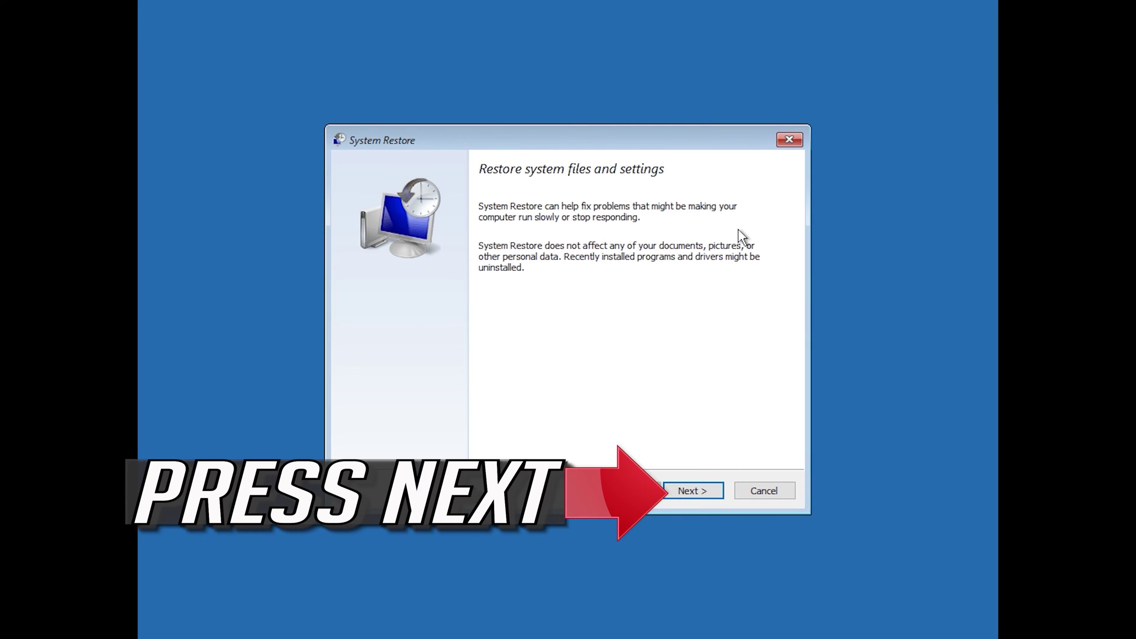
{"action": "left_click", "coordinate": [693, 489]}
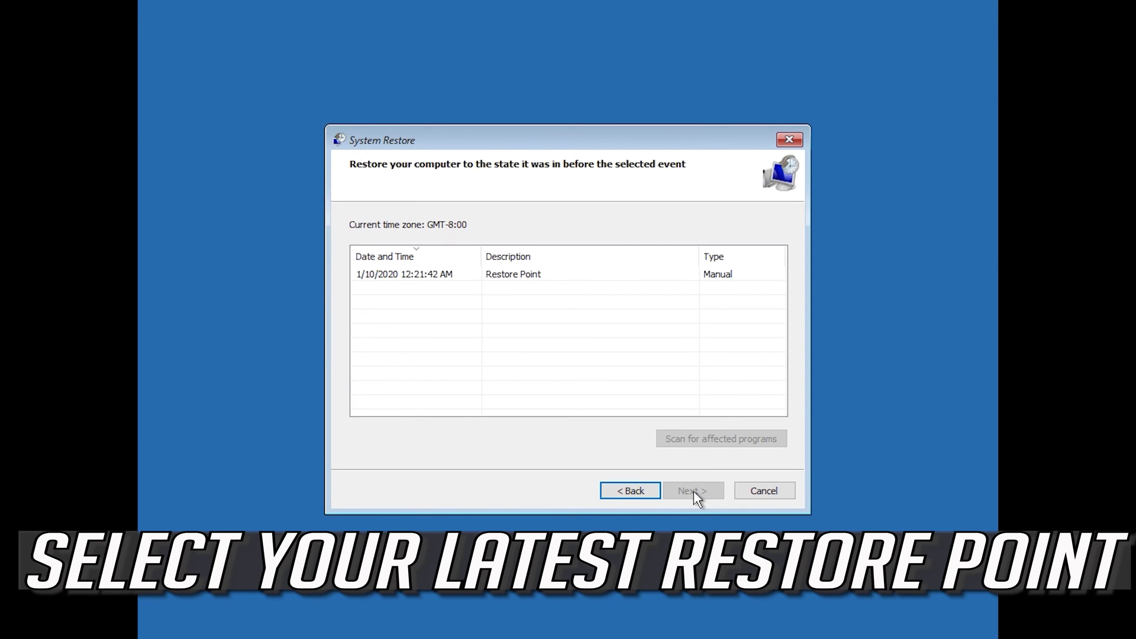
{"action": "left_click", "coordinate": [405, 277]}
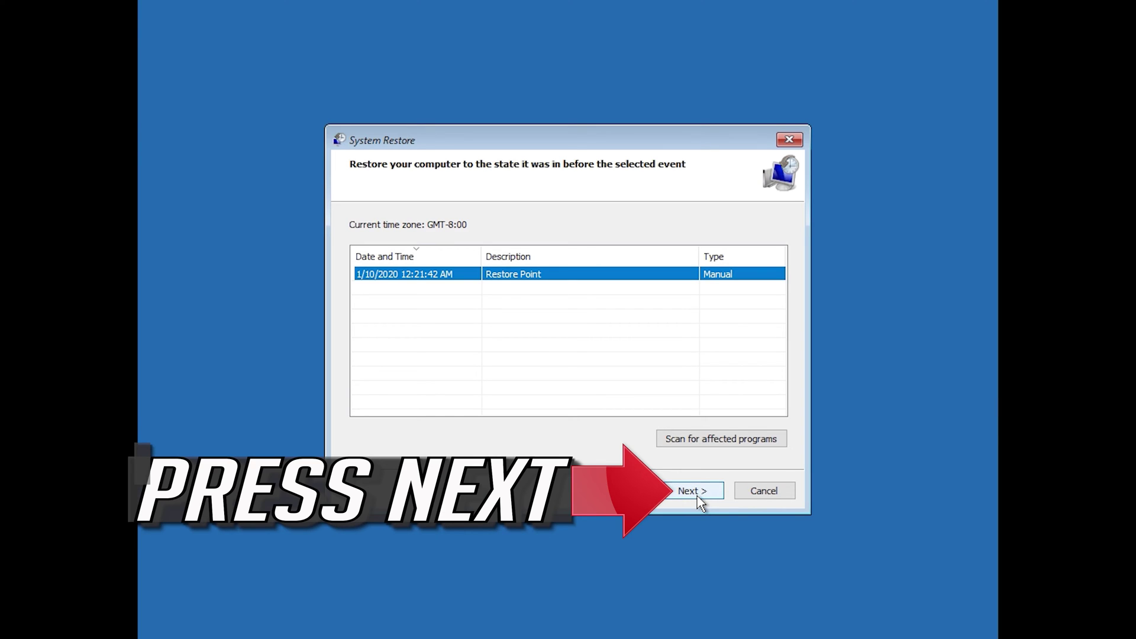
Confirm the chosen restore point, finish the wizard and accept the uninterruptible restore
{"action": "left_click", "coordinate": [698, 498]}
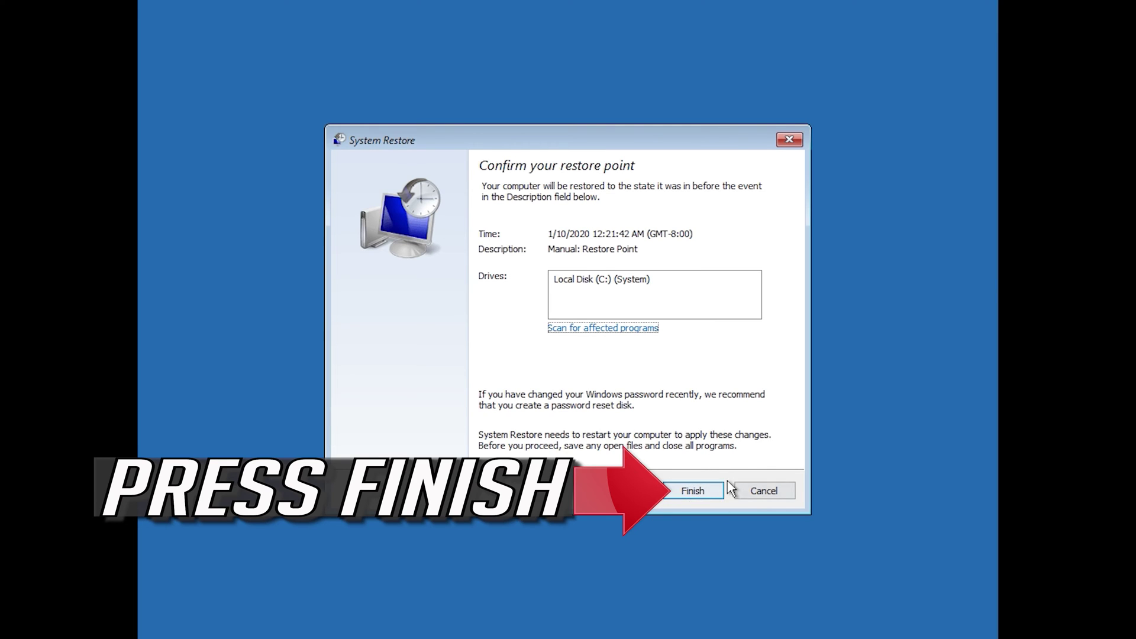
{"action": "left_click", "coordinate": [696, 499]}
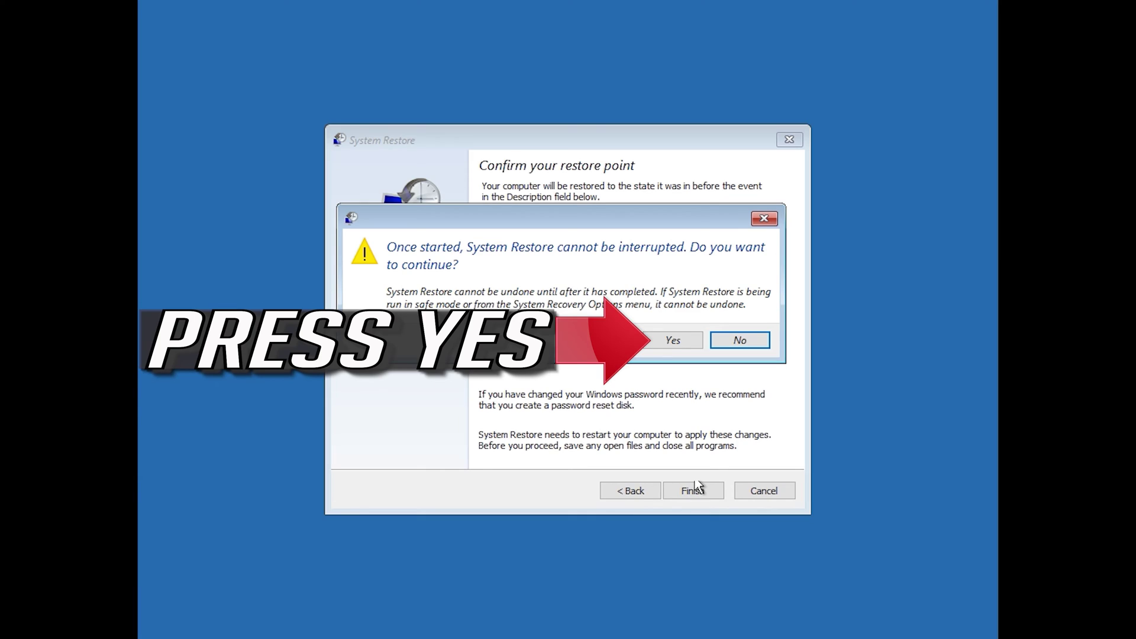
{"action": "left_click", "coordinate": [672, 343]}
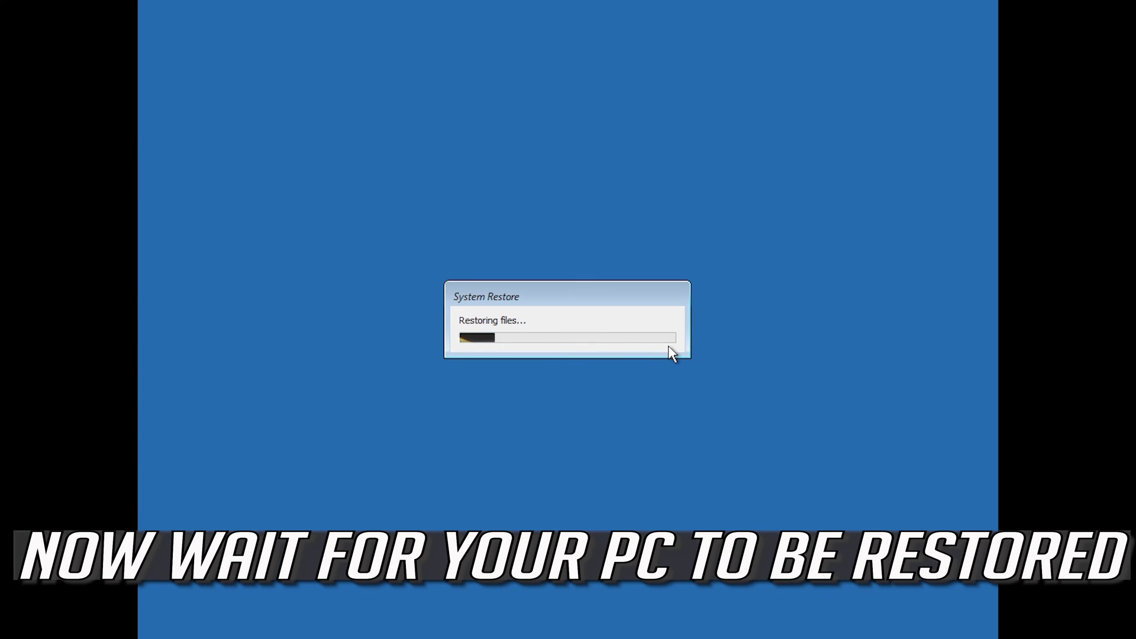